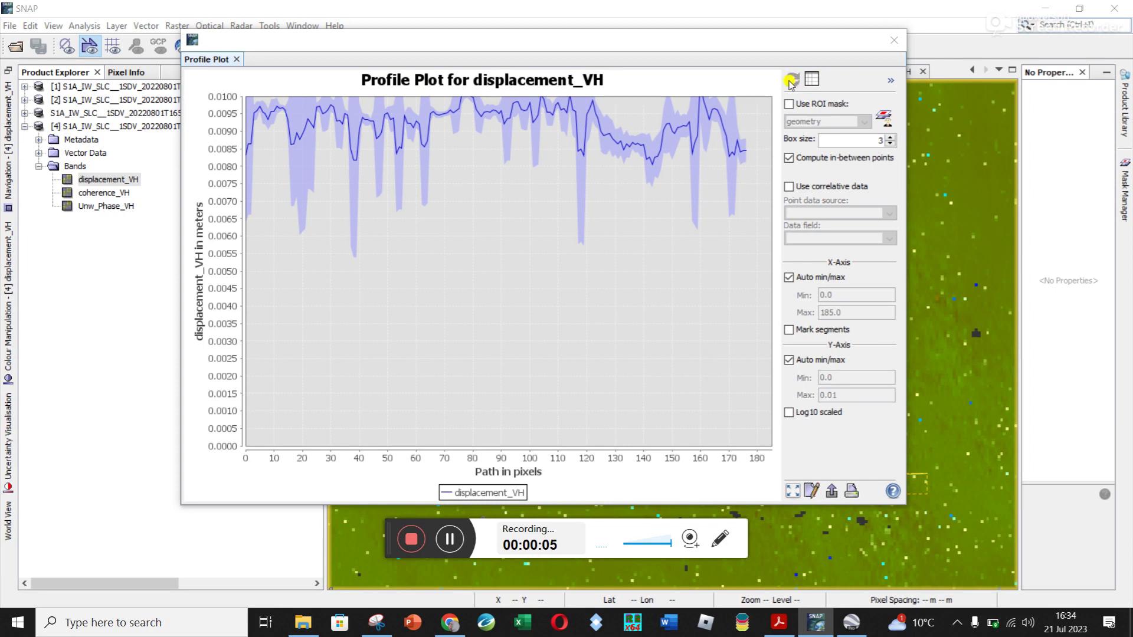
- Close the displacement_VH Profile Plot after briefly reopening it to view its values as a table
click(235, 60)
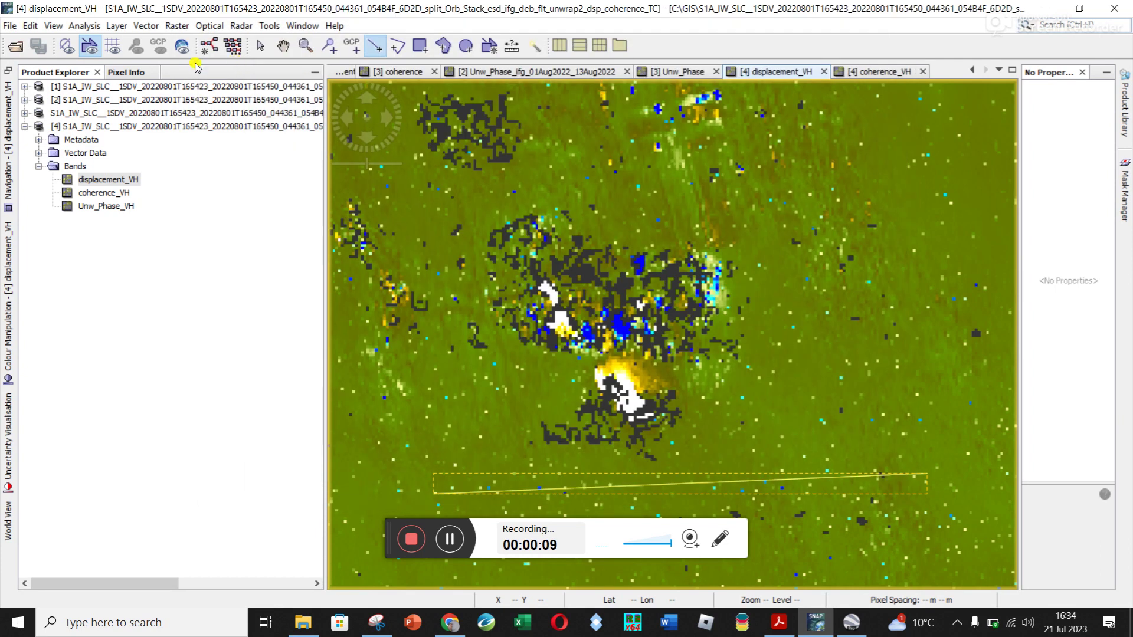
click(83, 26)
click(98, 76)
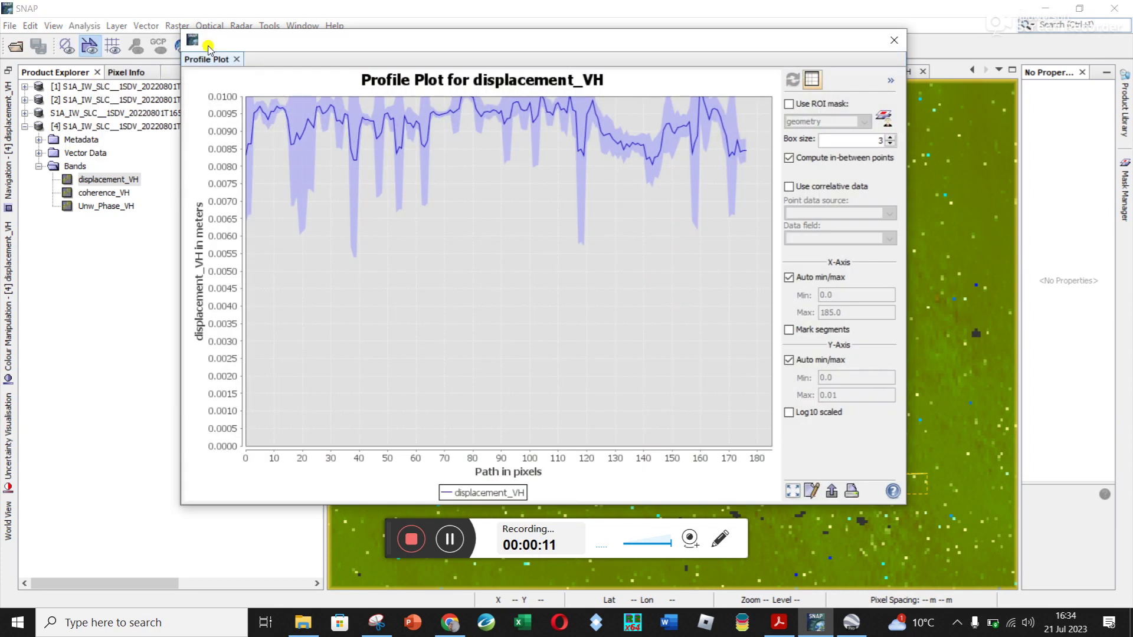
click(812, 79)
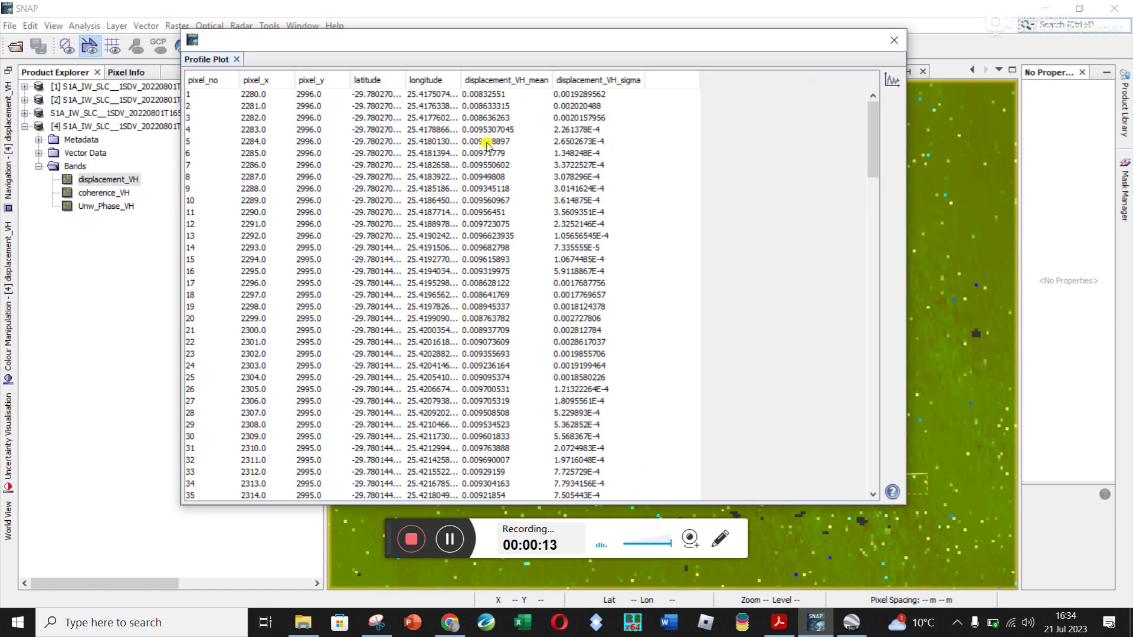
click(236, 60)
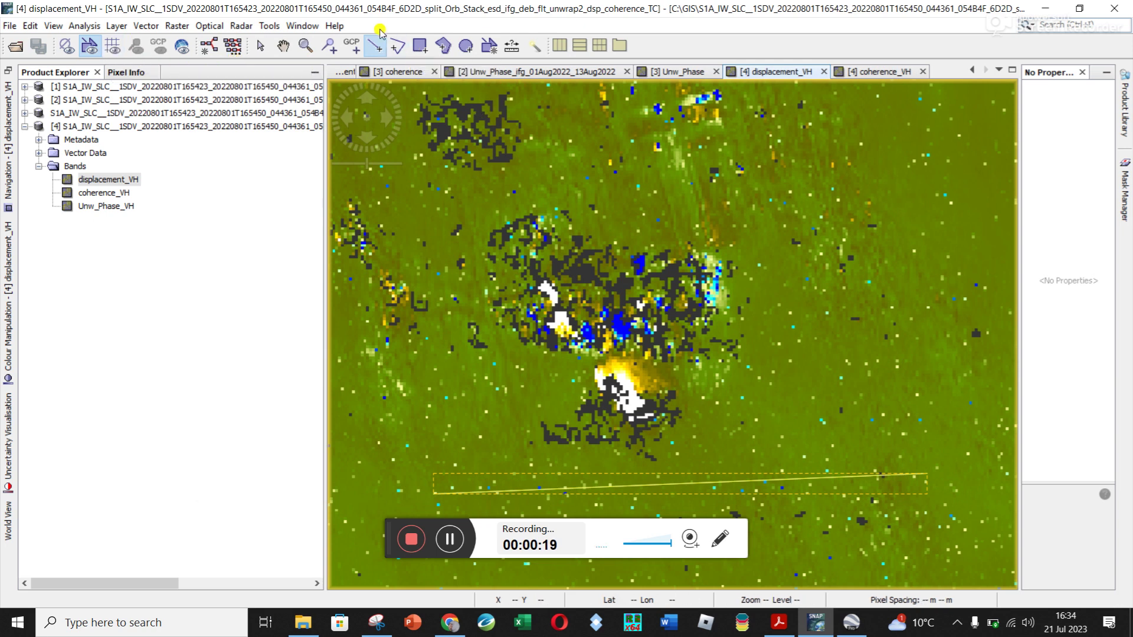
- Draw a new transect line across the upper displacement_VH image and view its profile chart
click(368, 47)
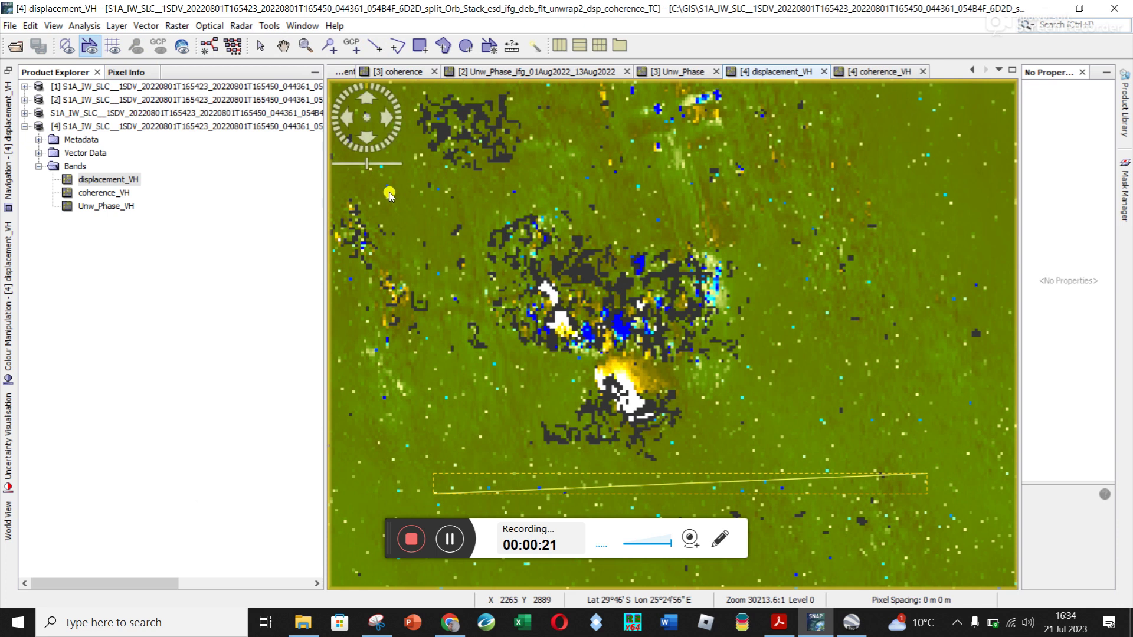
drag(897, 167, 402, 190)
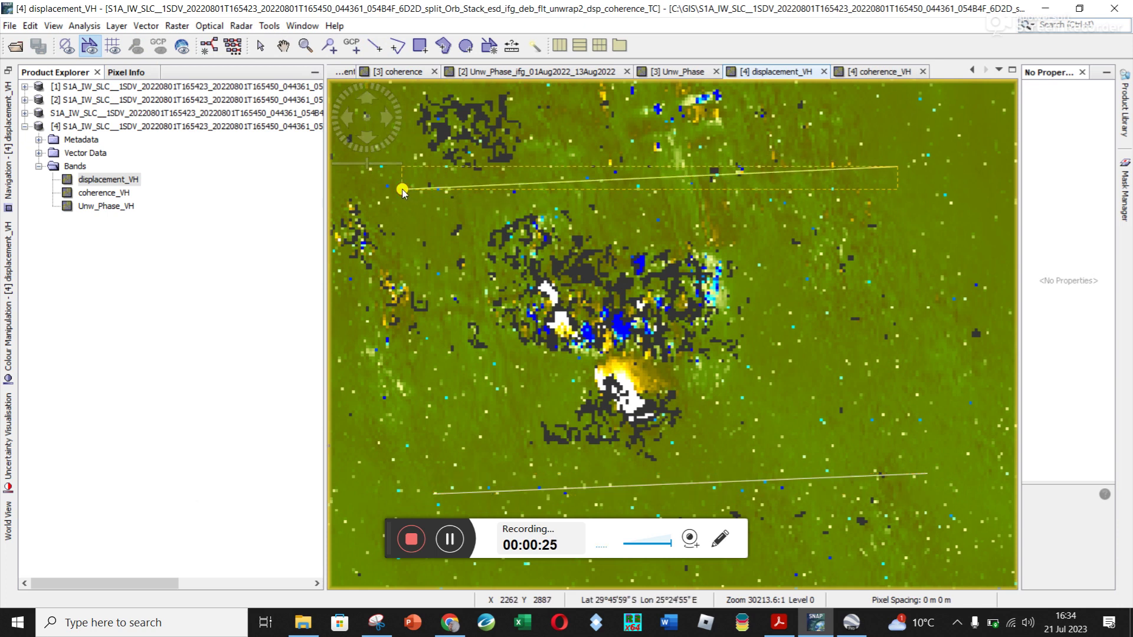
click(84, 25)
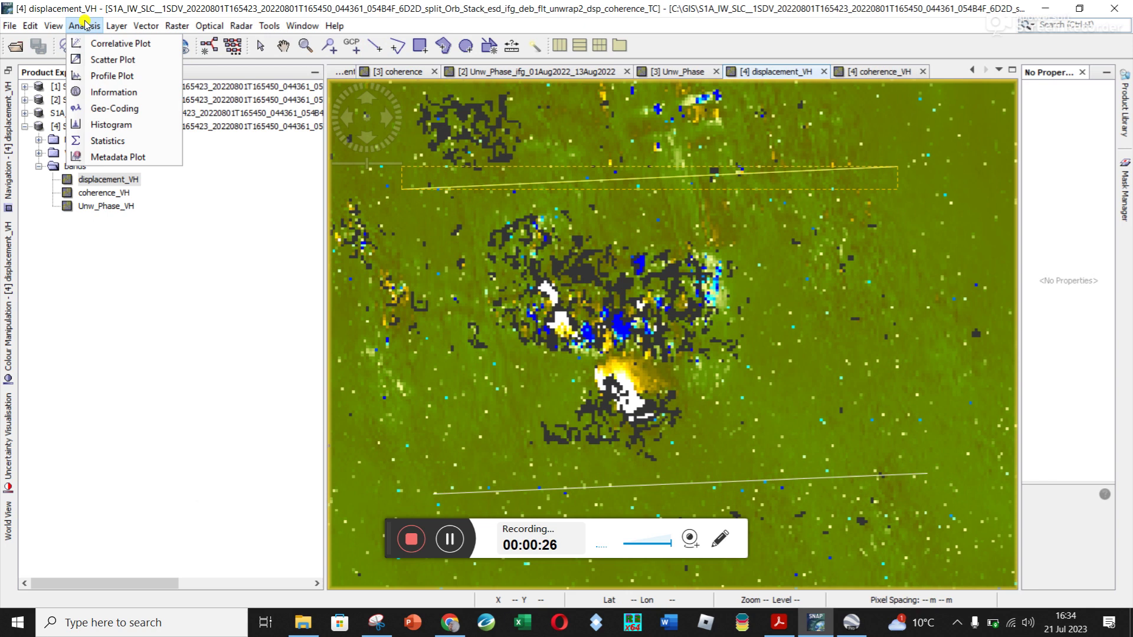
click(118, 75)
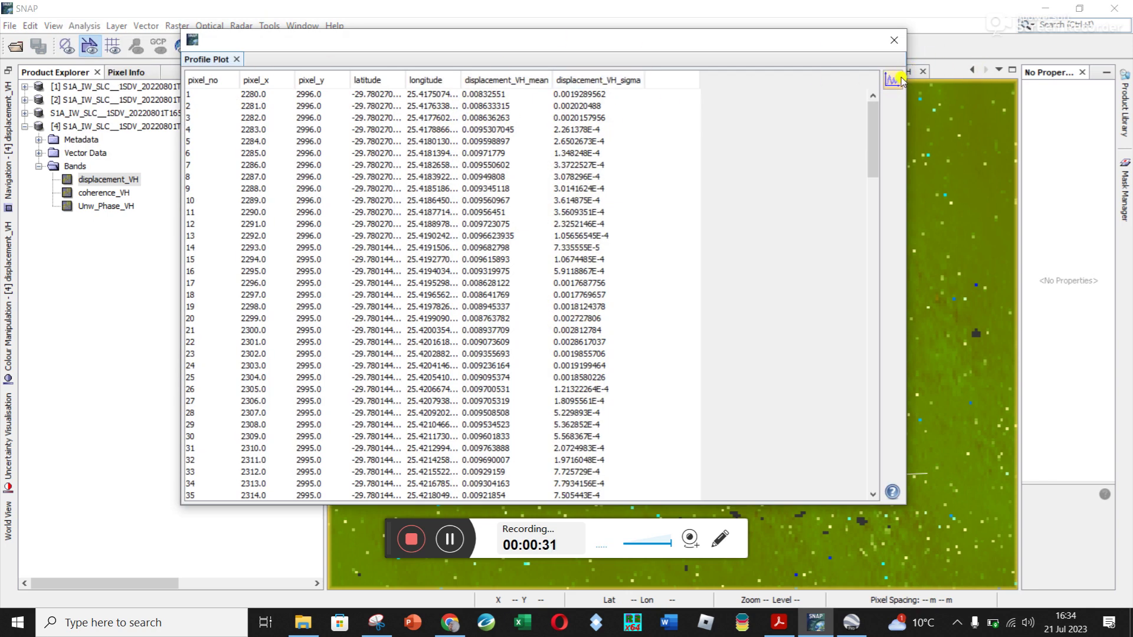
click(893, 79)
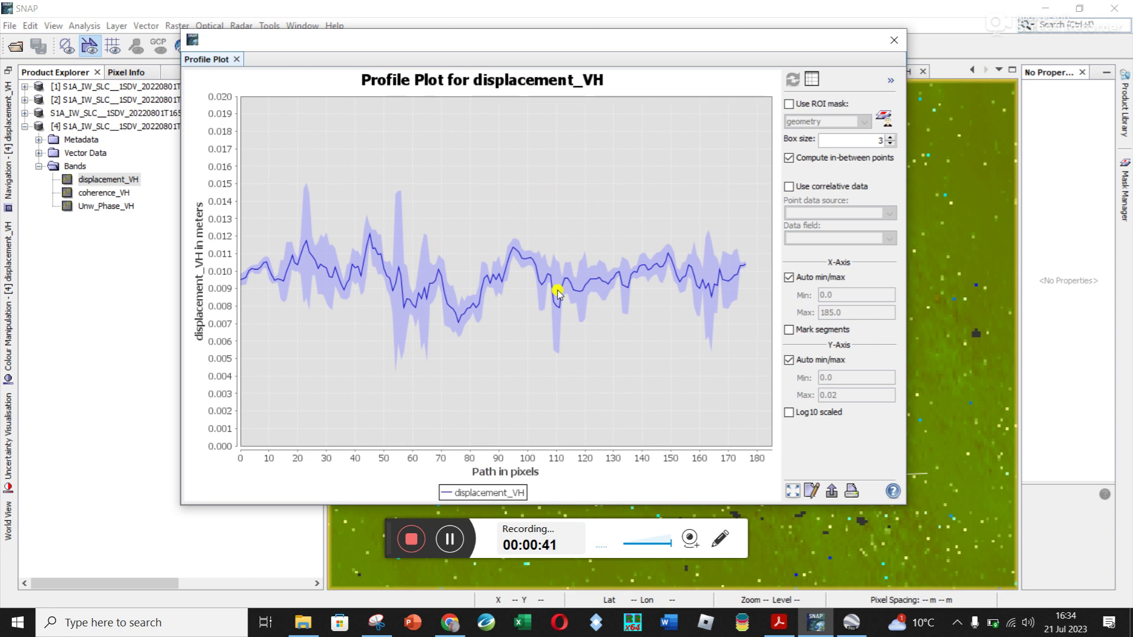
click(894, 40)
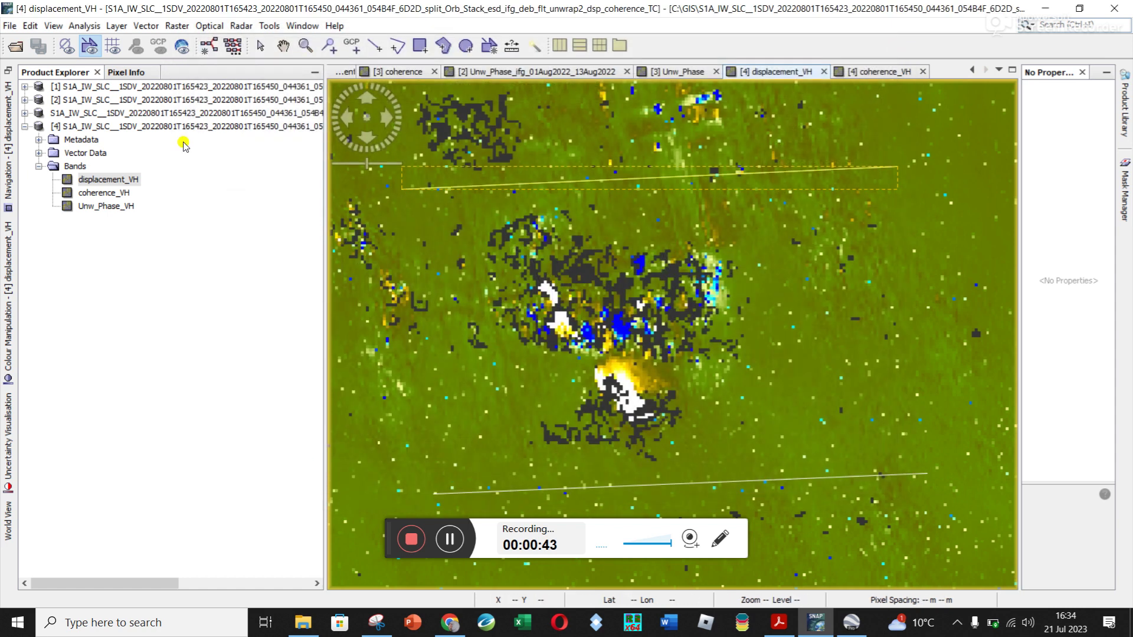
- Start a Band Maths band from displacement_VH named displacement_VH_Corr, stored rather than virtual
click(94, 179)
right_click(97, 180)
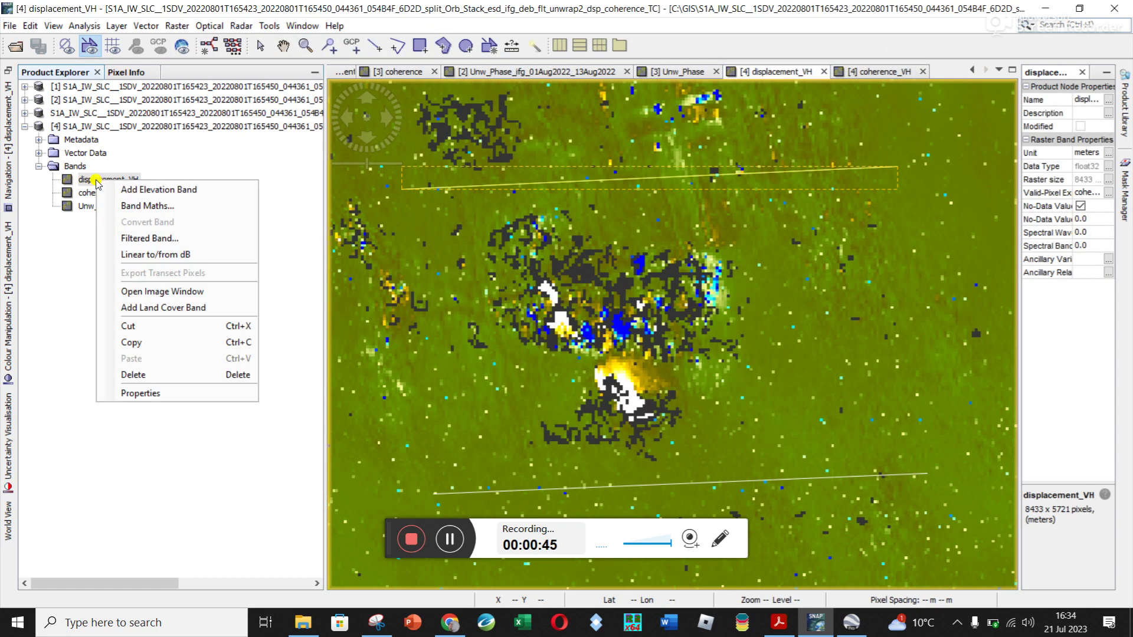
click(138, 206)
drag(411, 220, 331, 217)
text(displacement_VH_Corr)
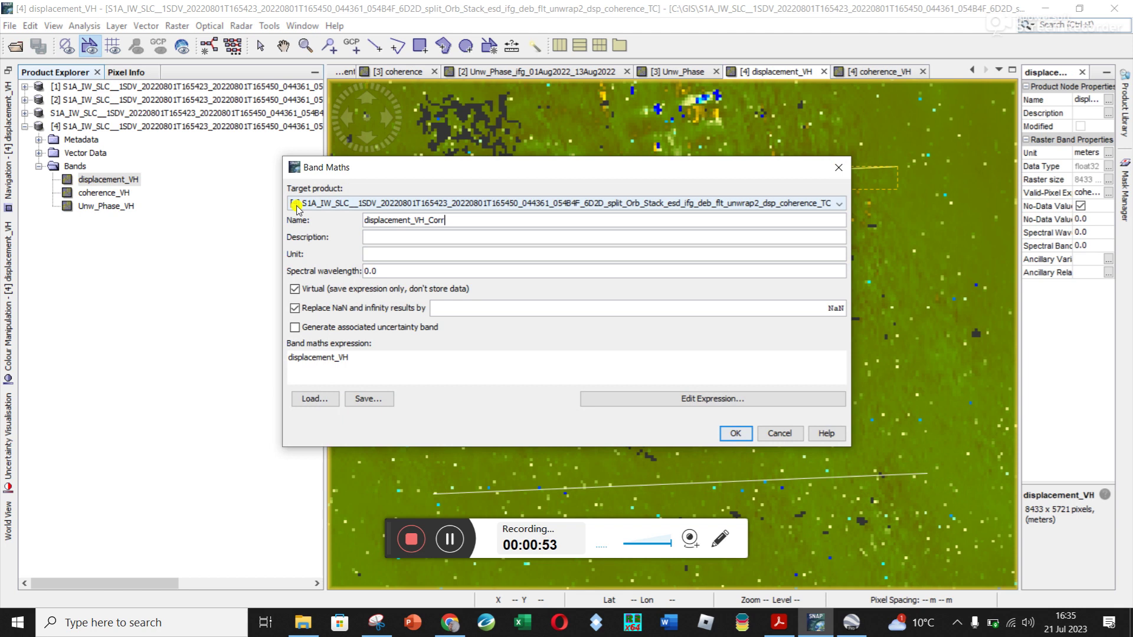
click(295, 288)
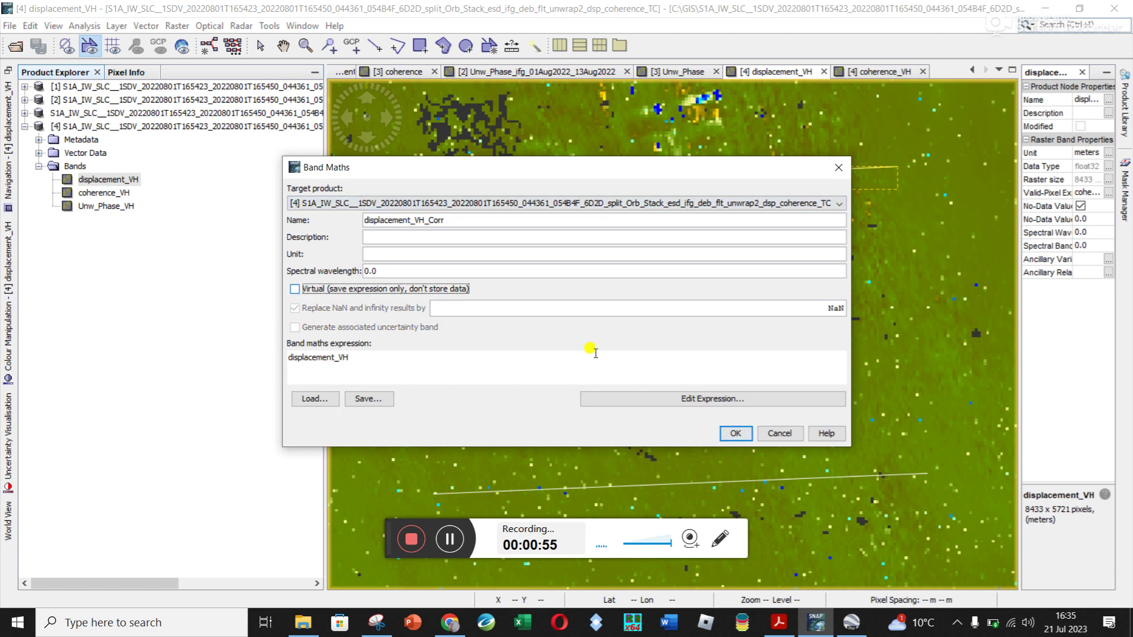
- Set the band expression to displacement_VH-0.01 and create the band
click(661, 399)
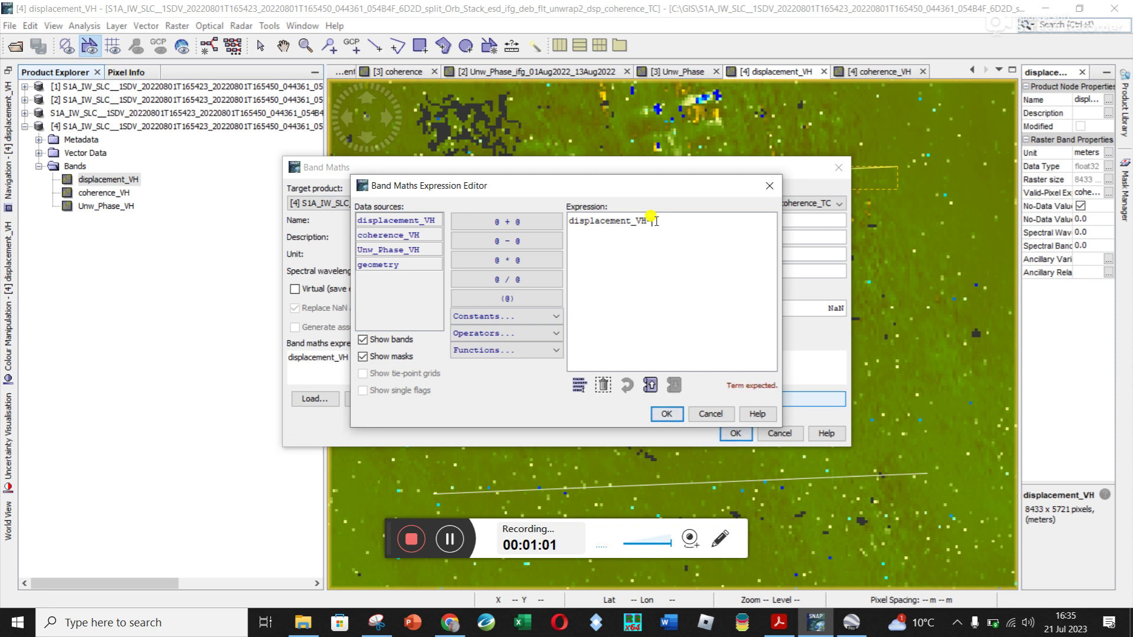
text(*1)
click(668, 414)
click(735, 433)
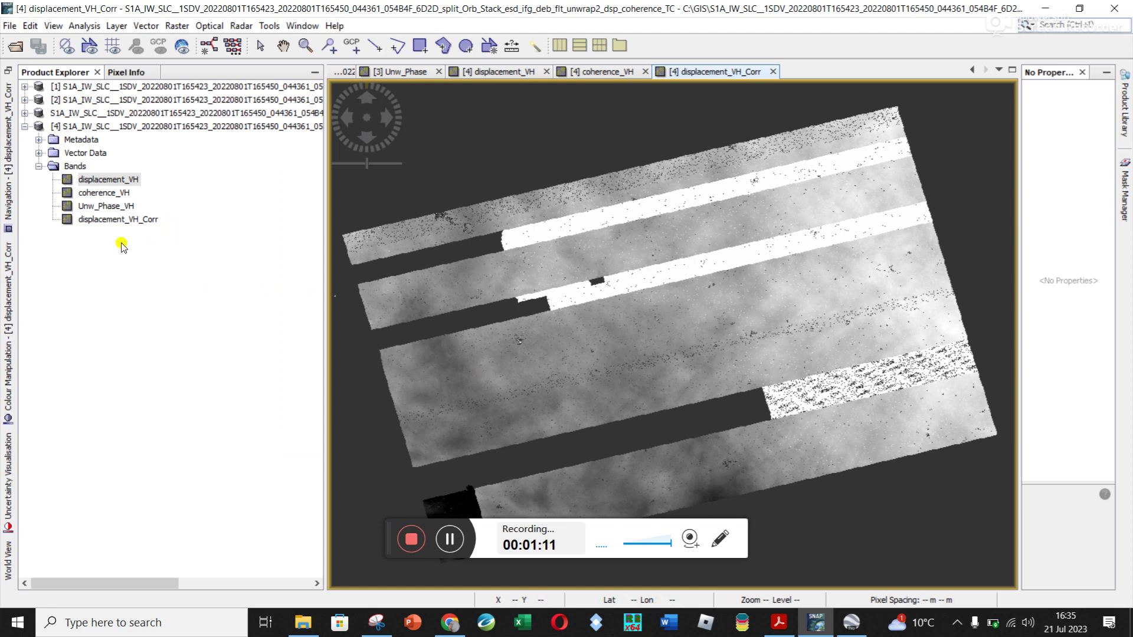
- Bring up the Colour Manipulation tool window for displacement_VH_Corr via View > Tool Windows
click(450, 545)
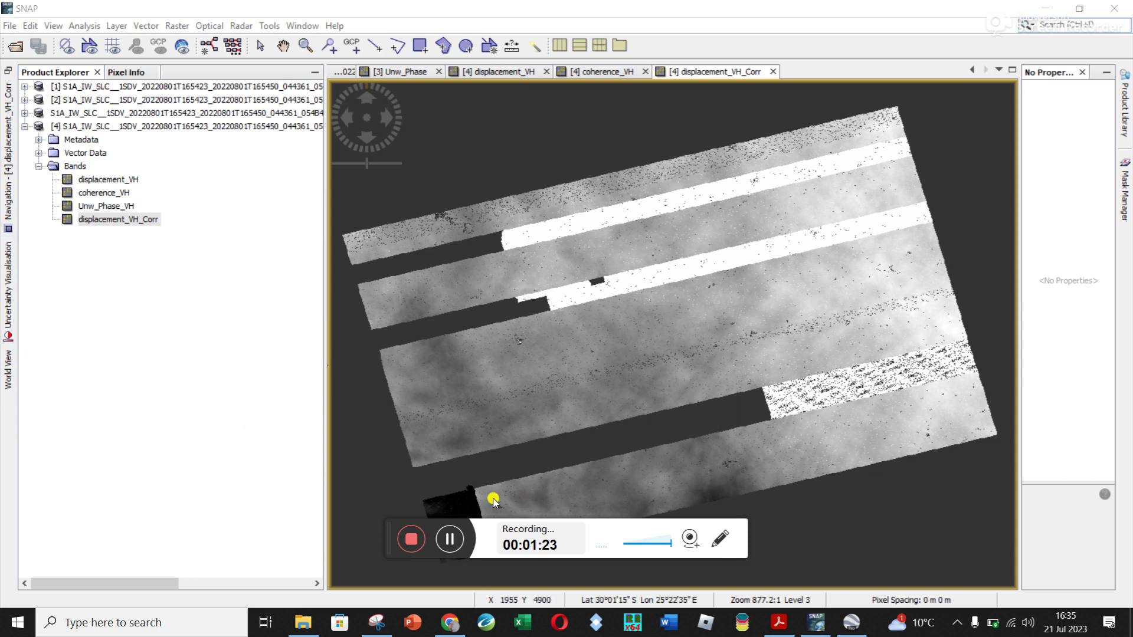
click(449, 539)
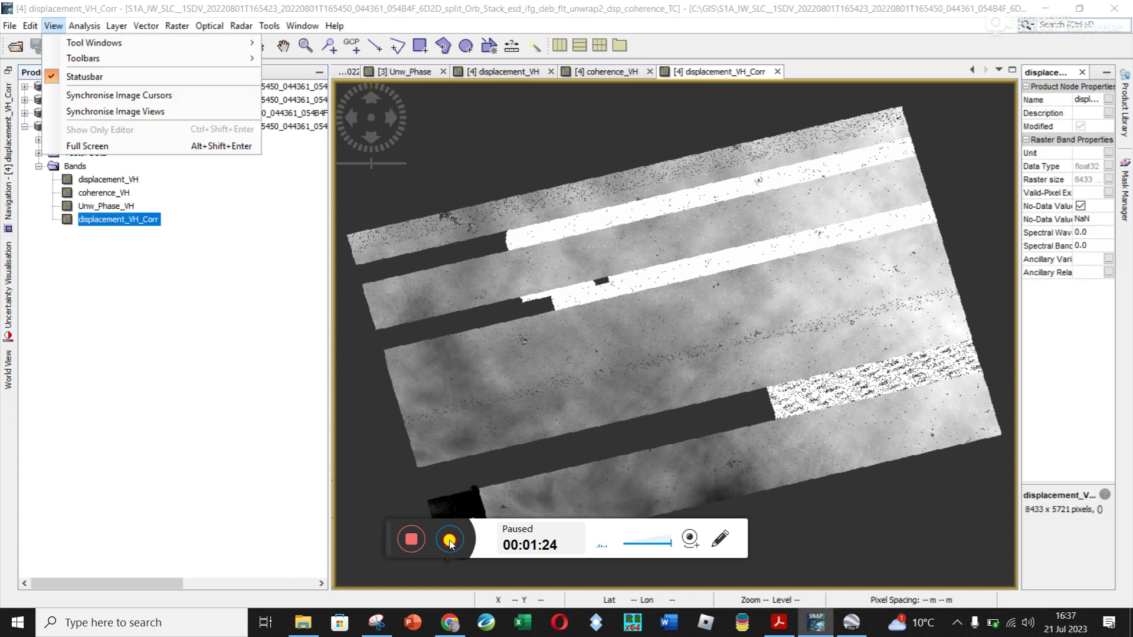
click(450, 540)
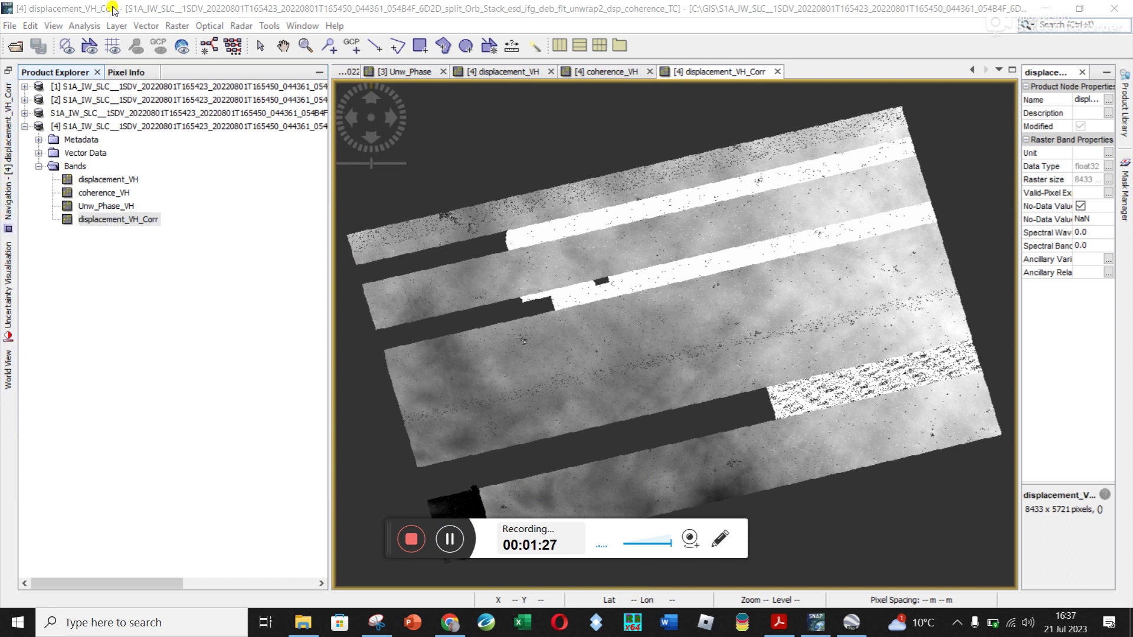
click(53, 25)
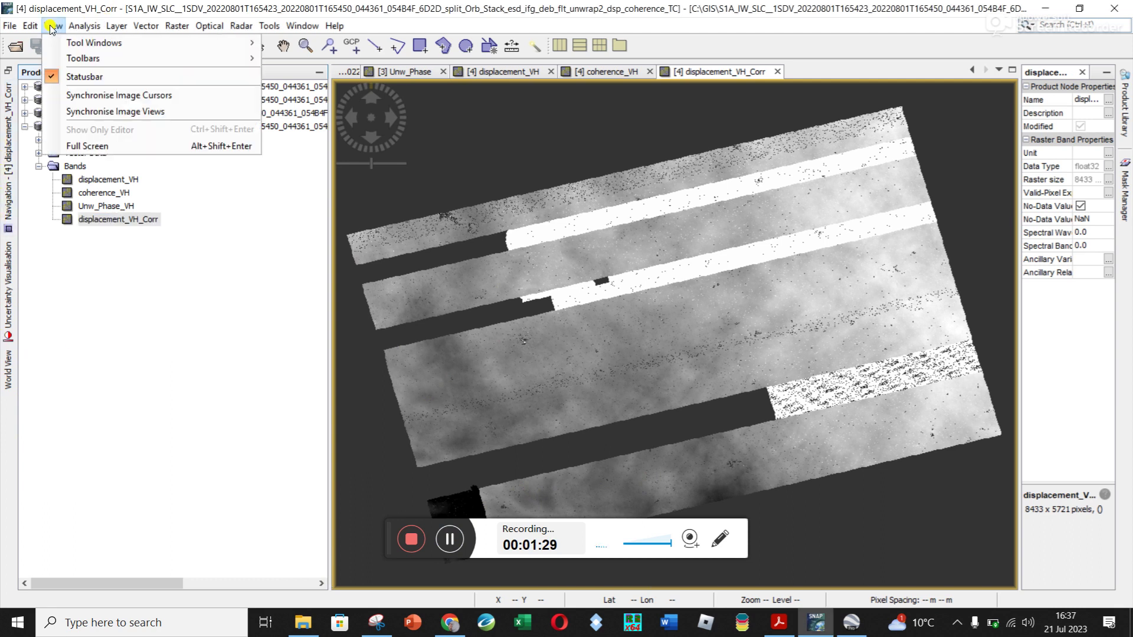
mouse_move(78, 45)
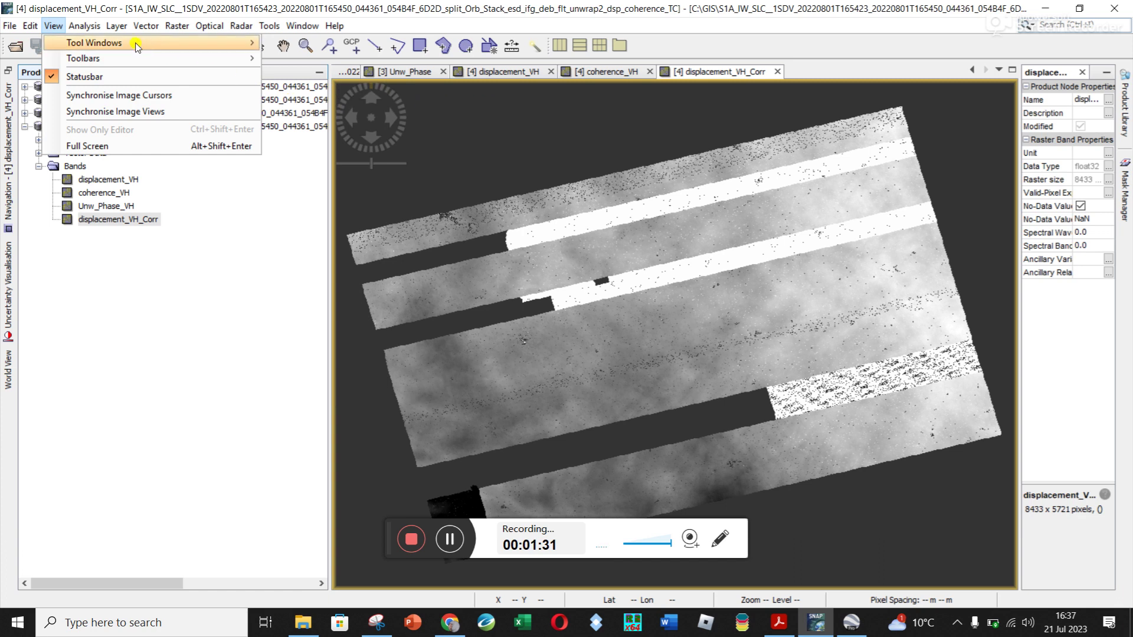
click(332, 125)
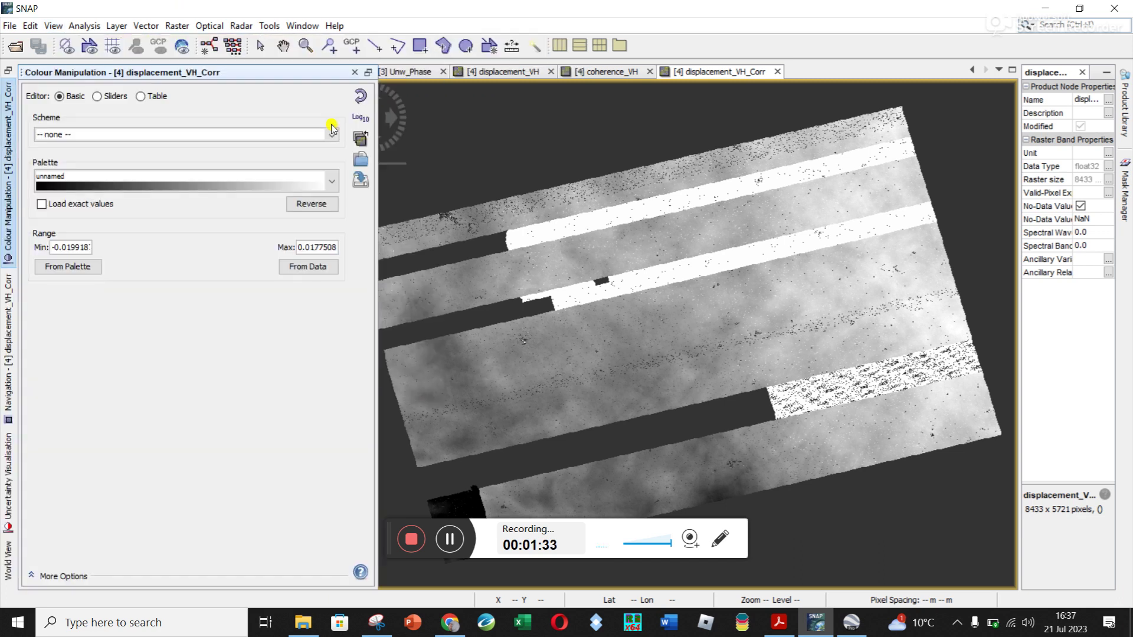
- Apply the terrain palette, then the 'derived from terrain' palette, to displacement_VH_Corr
click(330, 185)
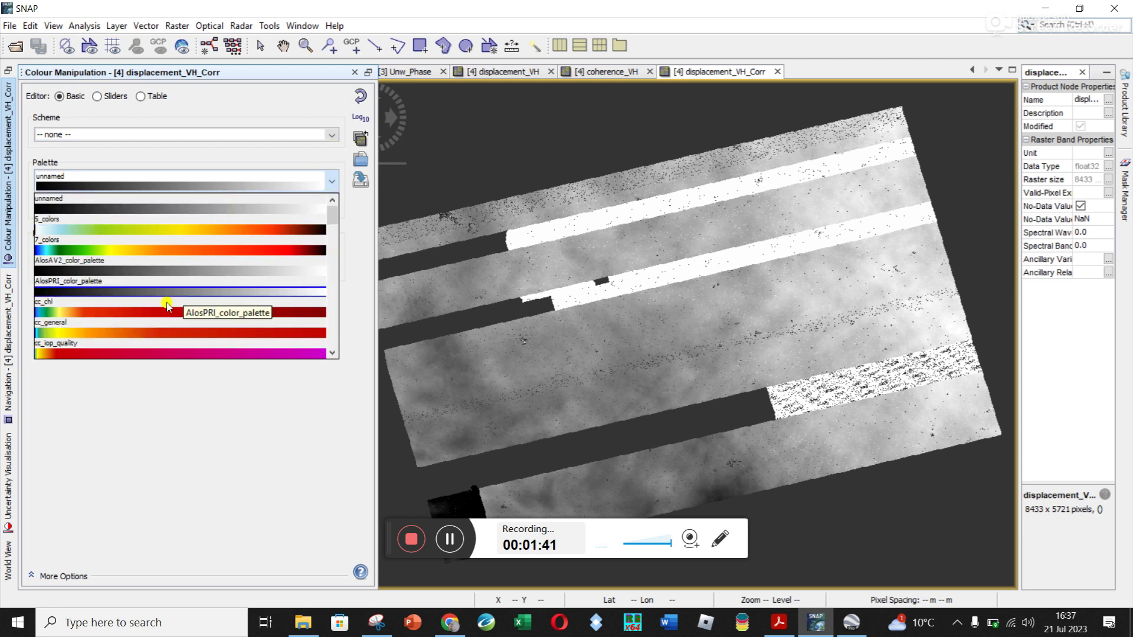
drag(338, 214, 341, 324)
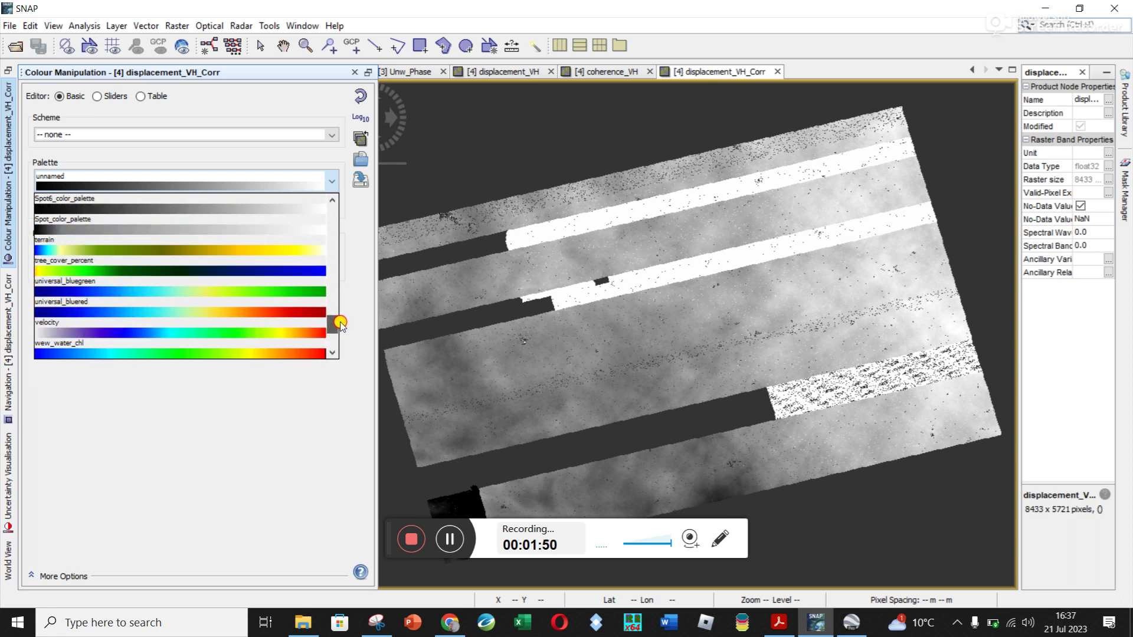
click(256, 253)
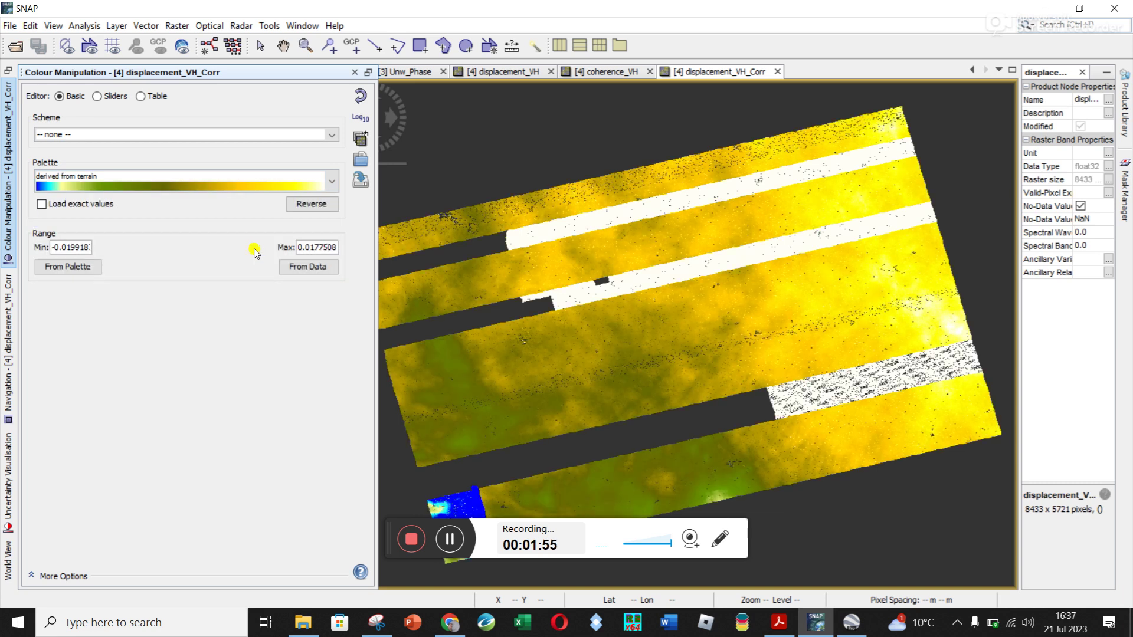
click(333, 183)
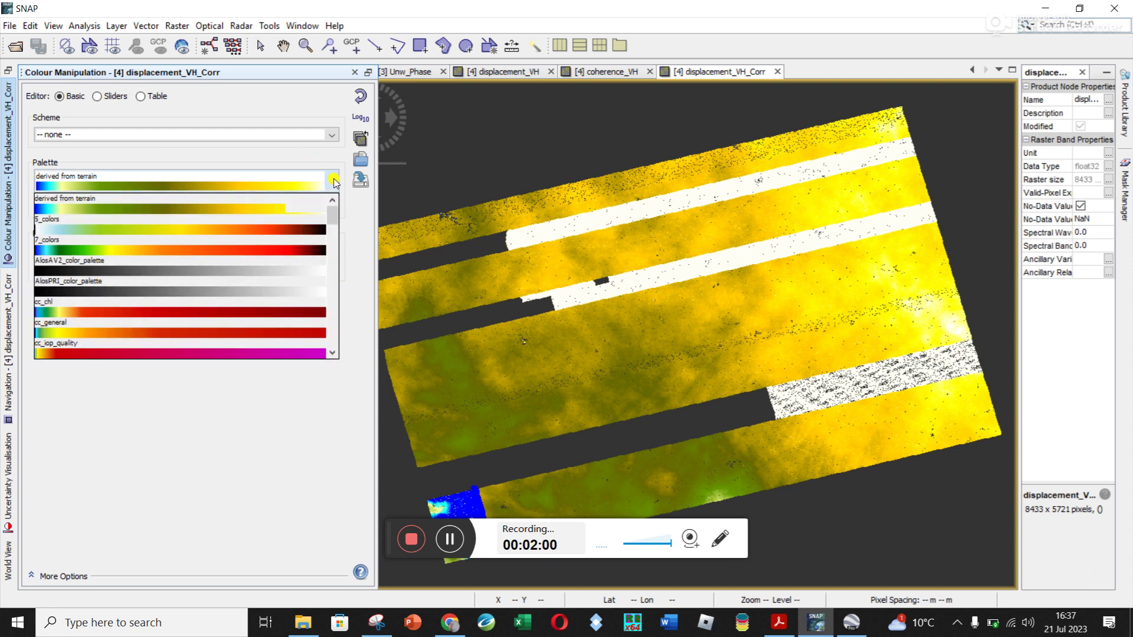
click(241, 208)
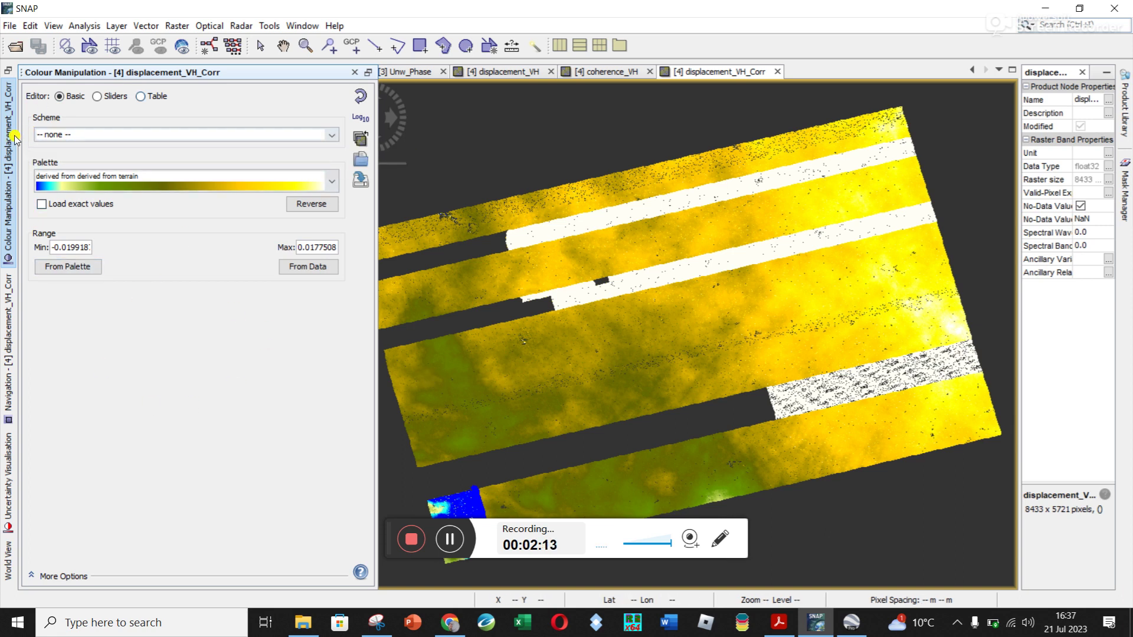
- Select displacement_VH_Corr and start the View as Google Earth KMZ export
click(355, 72)
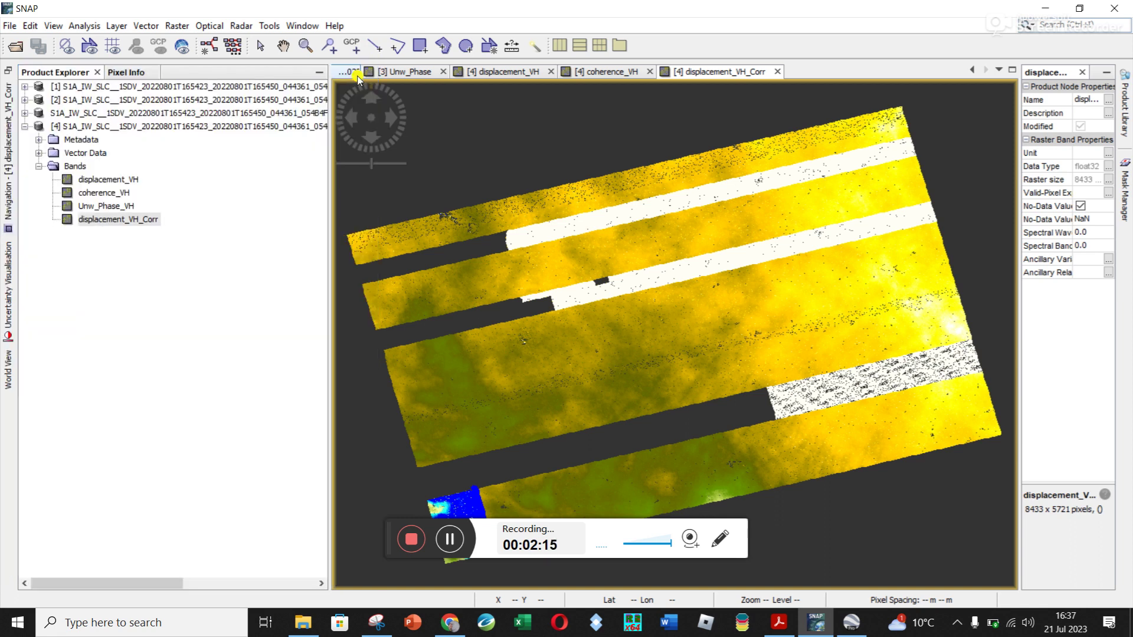
click(140, 222)
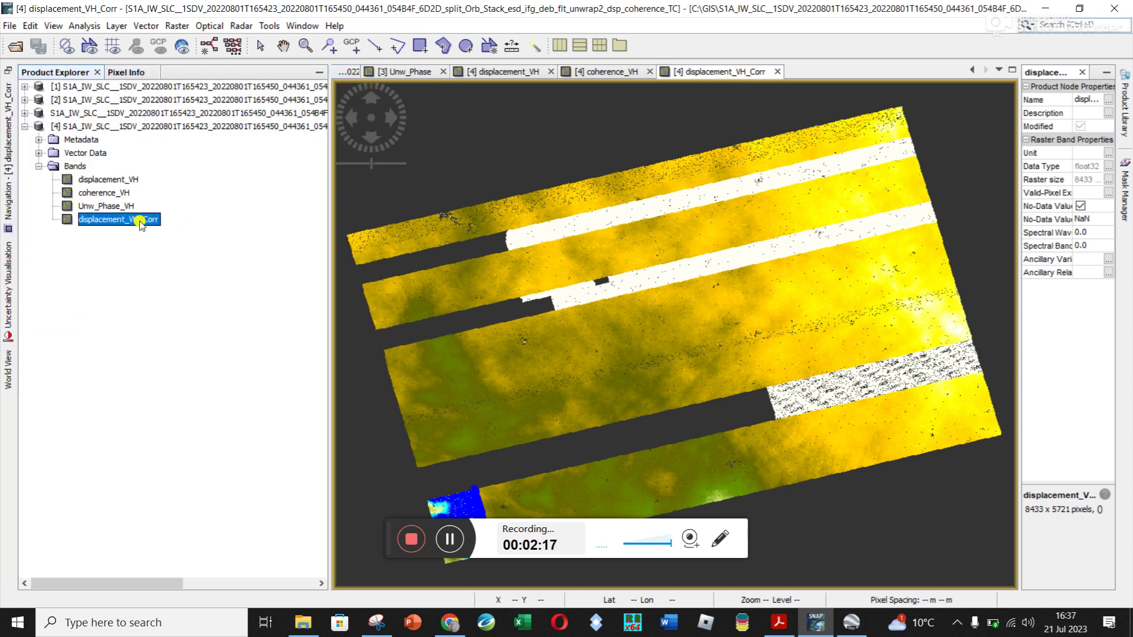
click(9, 25)
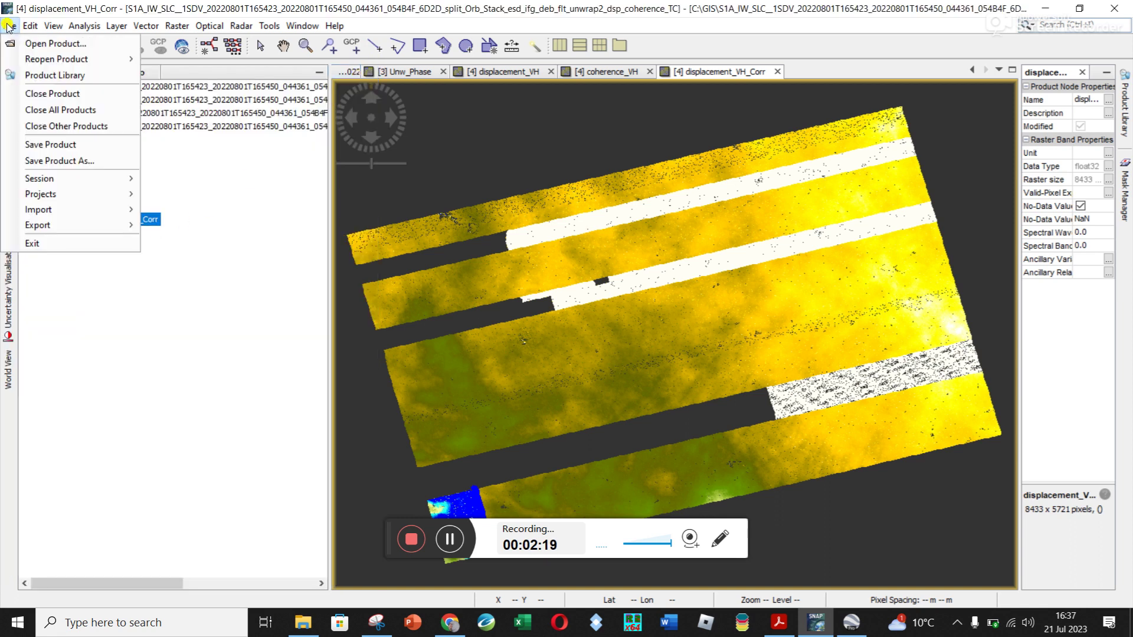
mouse_move(87, 229)
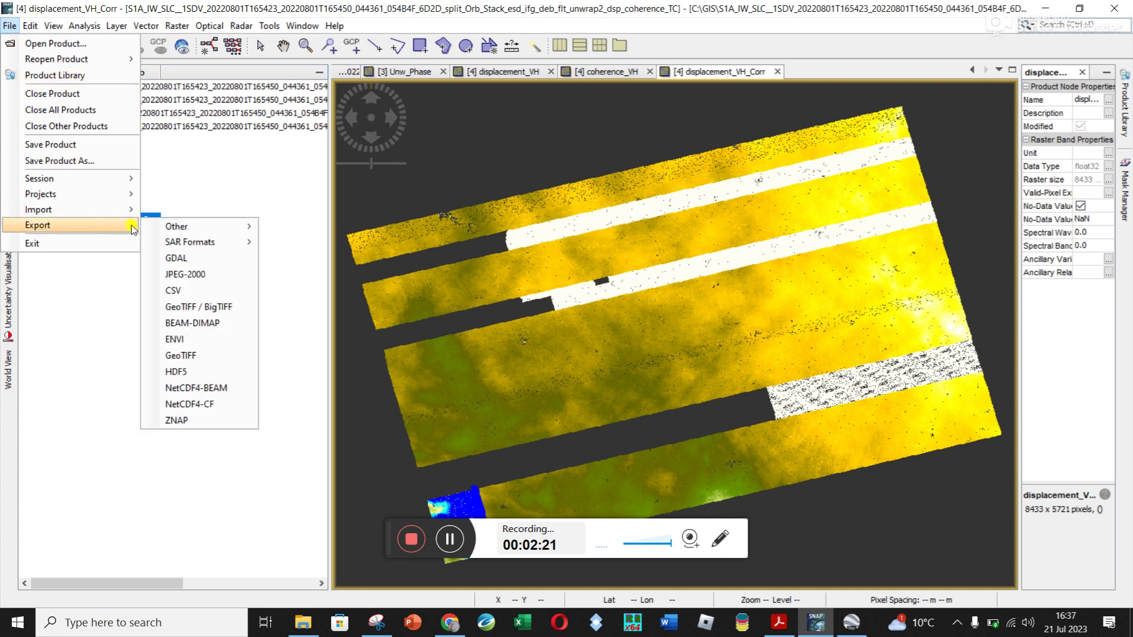
mouse_move(209, 227)
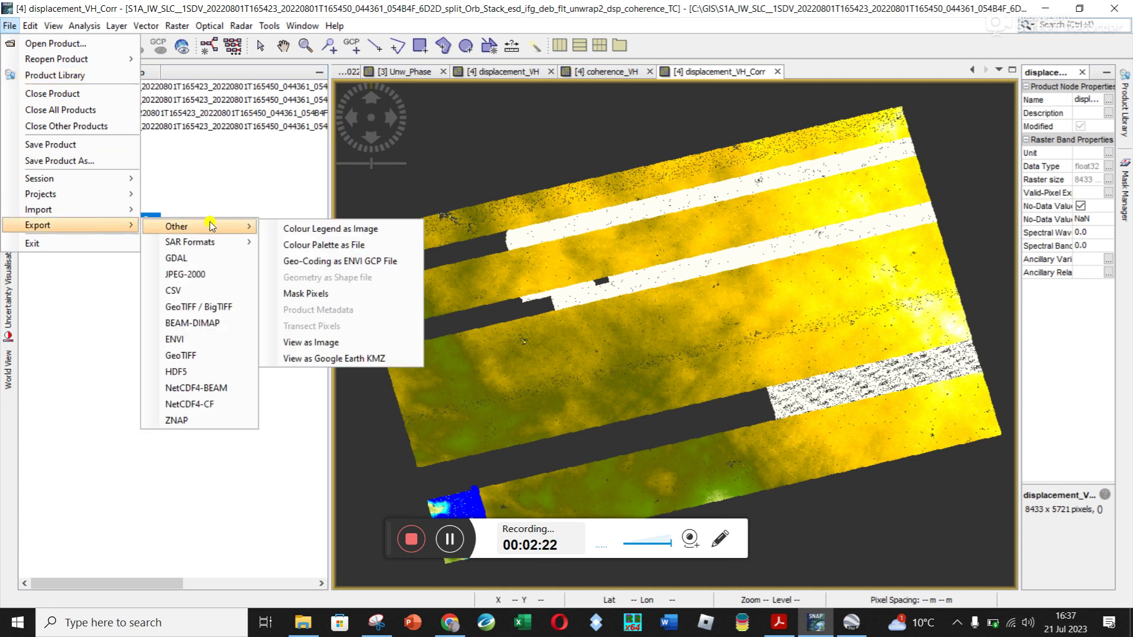
click(340, 358)
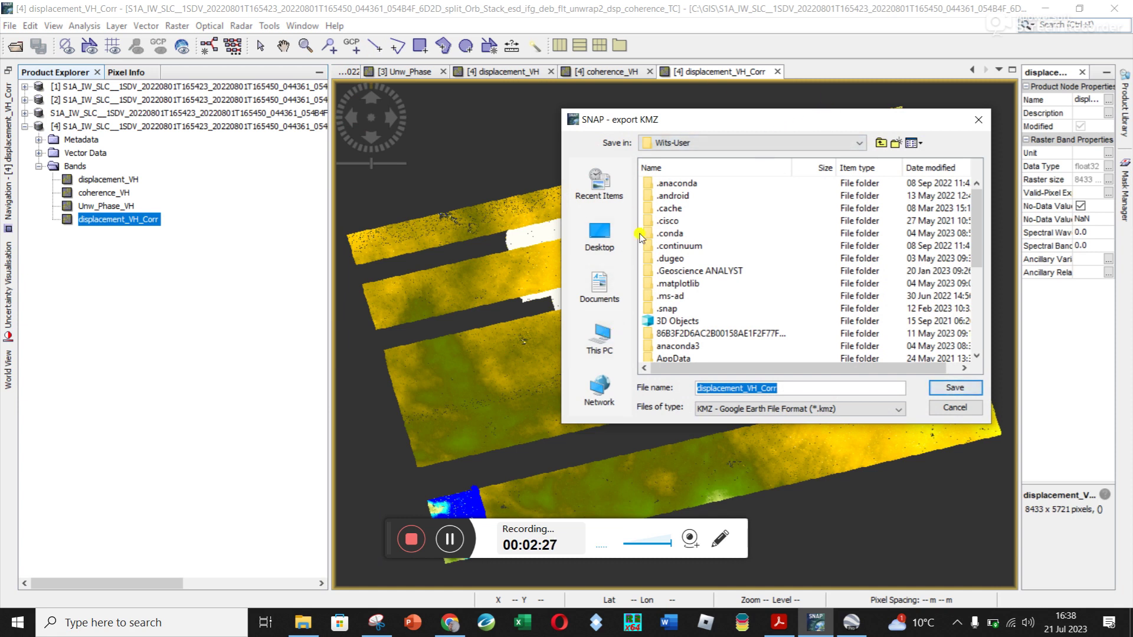
- Save the KMZ into the GIS folder on Local Disk (C:)
click(599, 339)
double_click(679, 273)
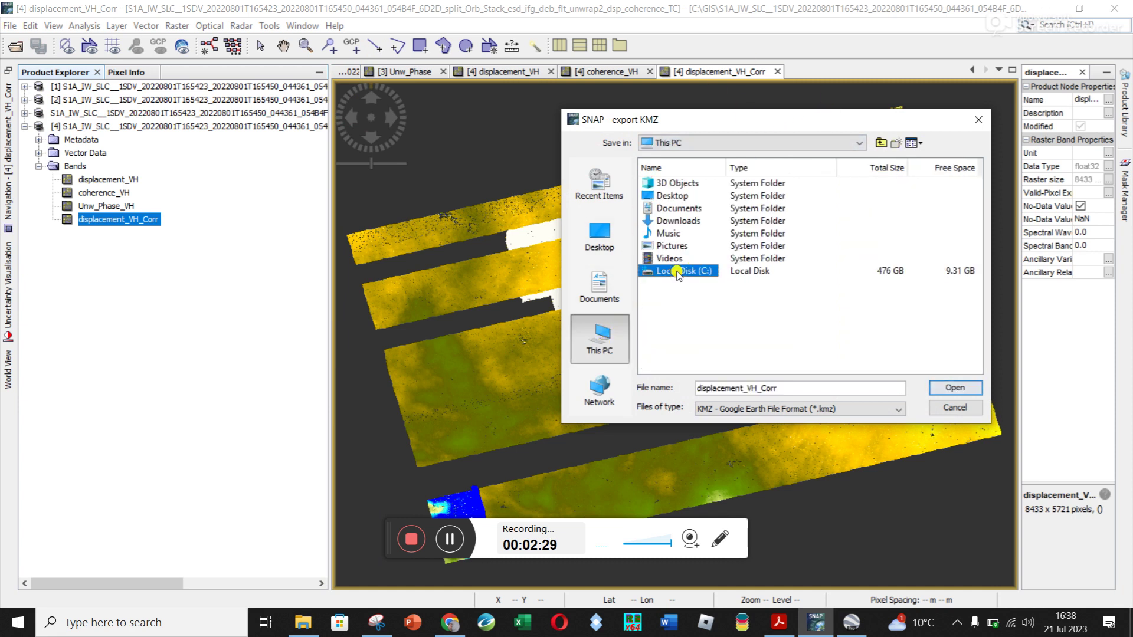
double_click(665, 222)
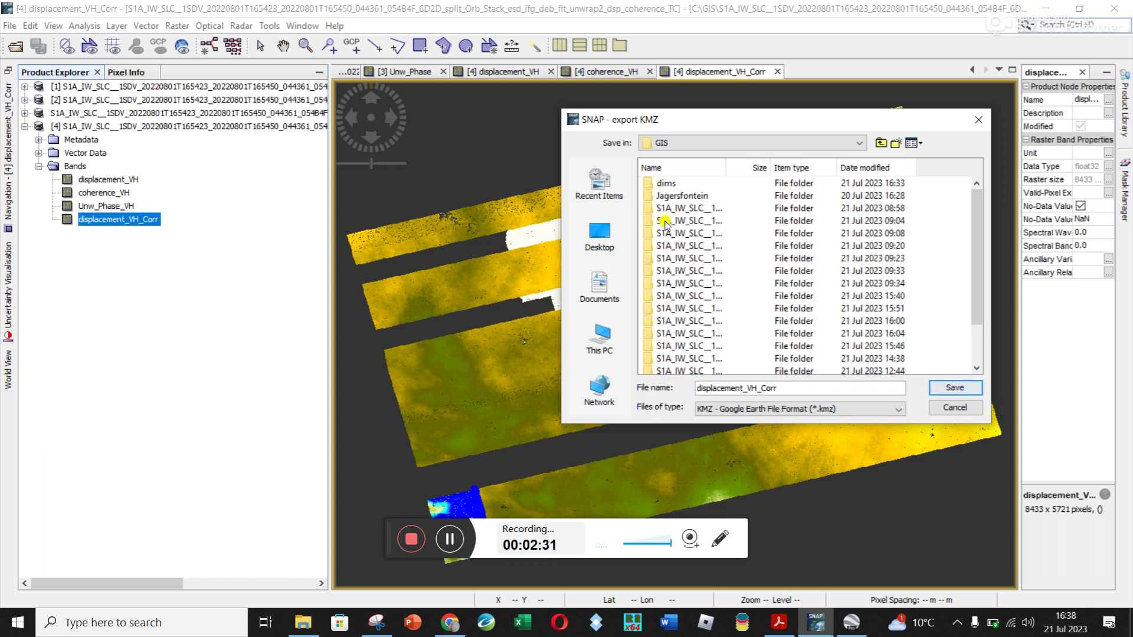
click(955, 387)
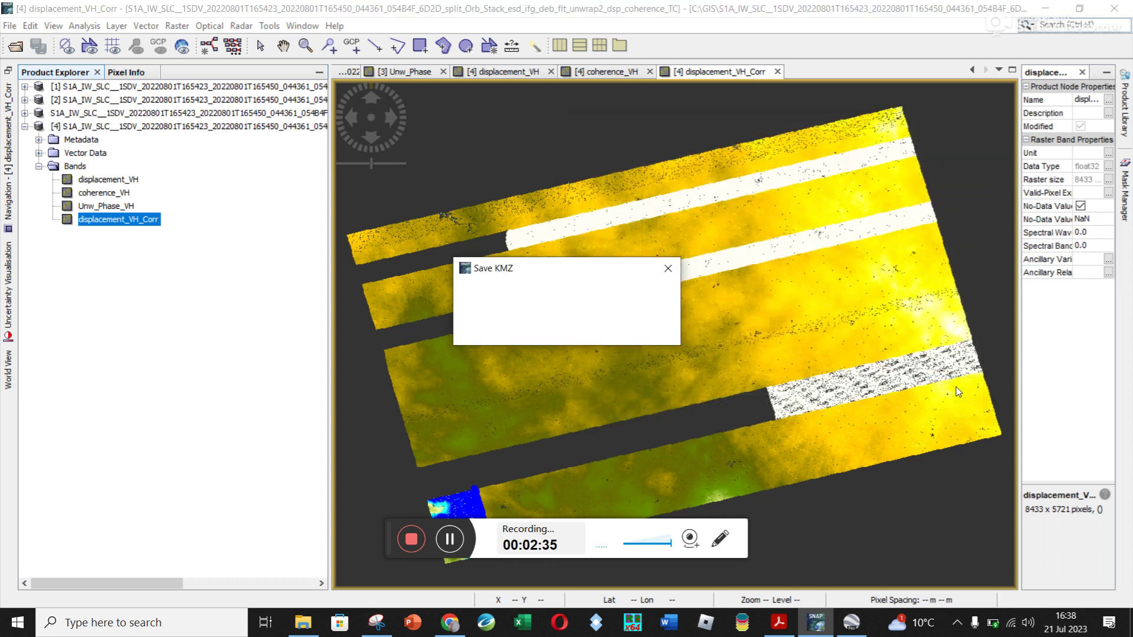
click(850, 629)
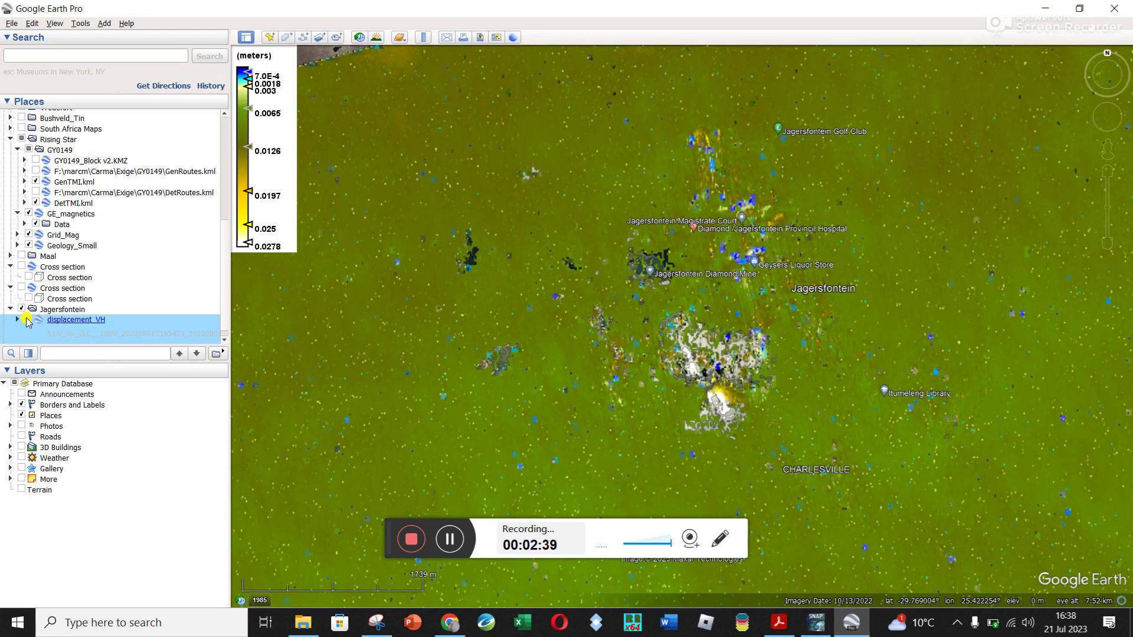
click(26, 320)
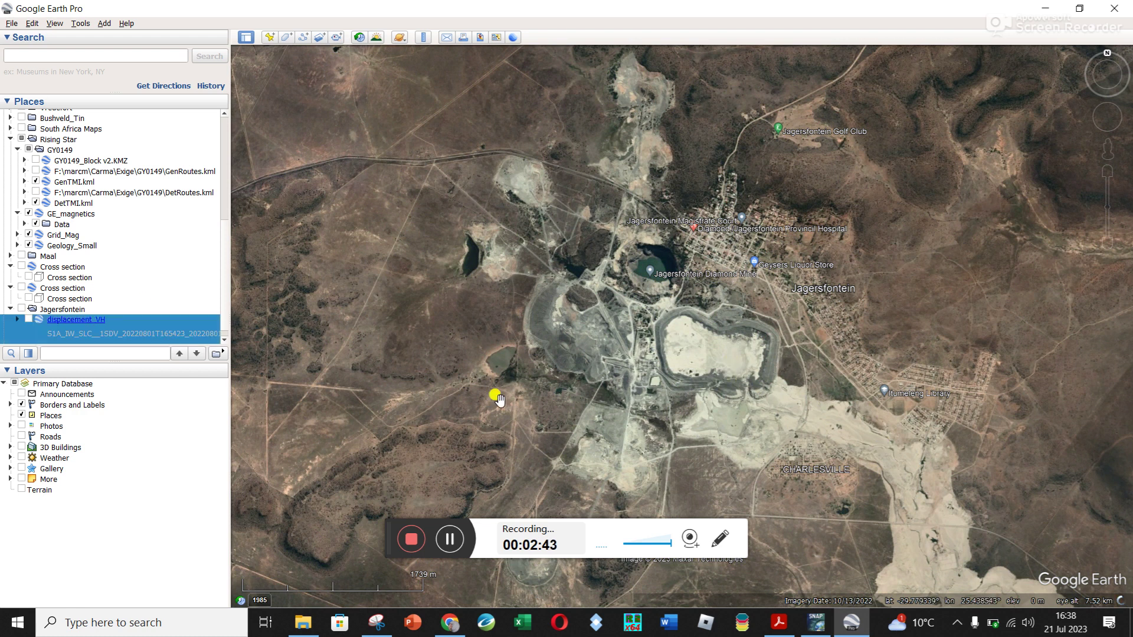
click(27, 320)
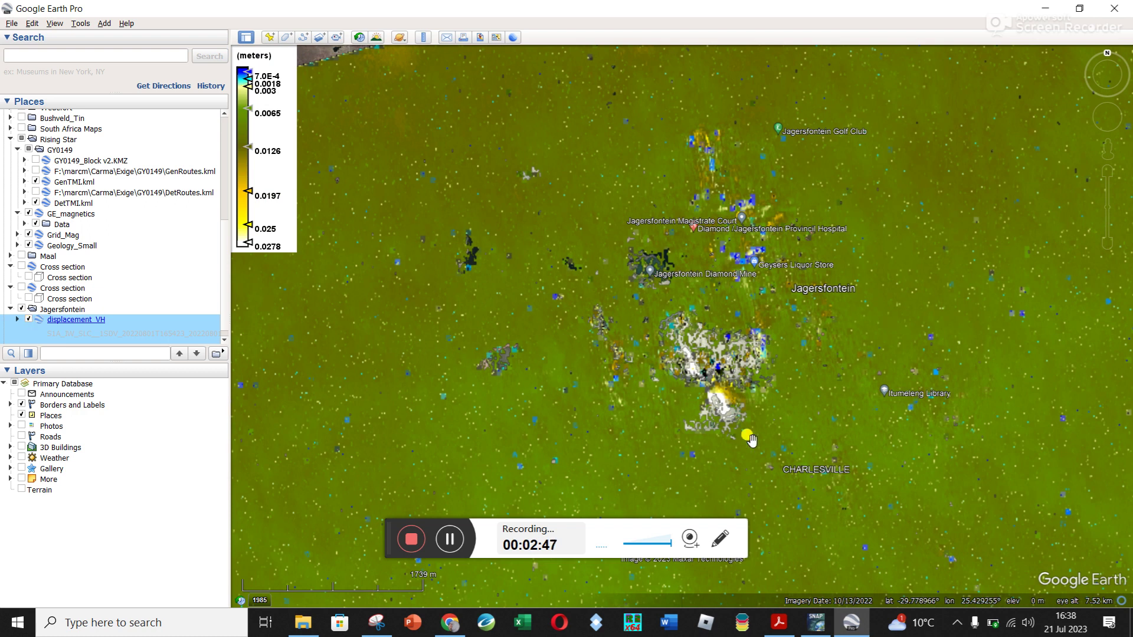
scroll(741, 422, up, 3)
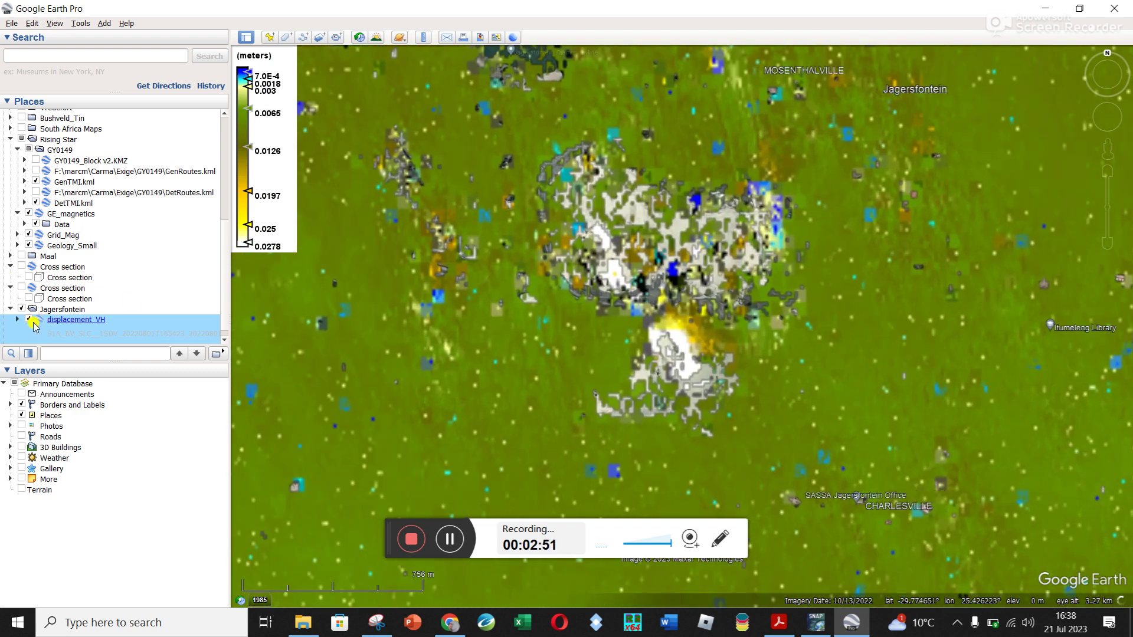
click(28, 319)
click(28, 320)
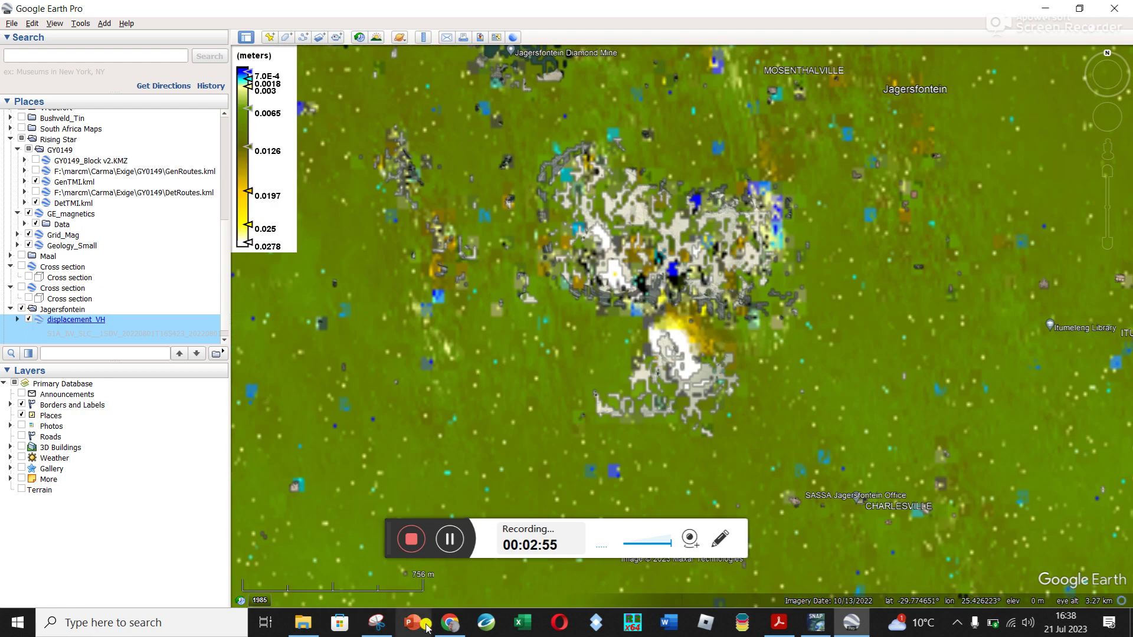
click(450, 623)
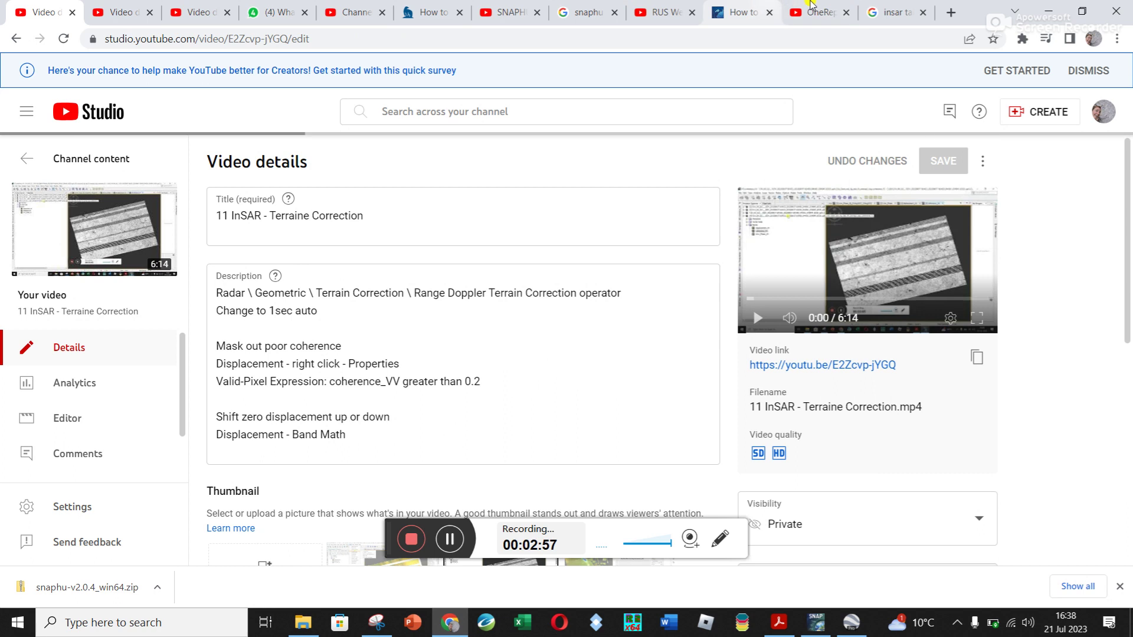
click(882, 7)
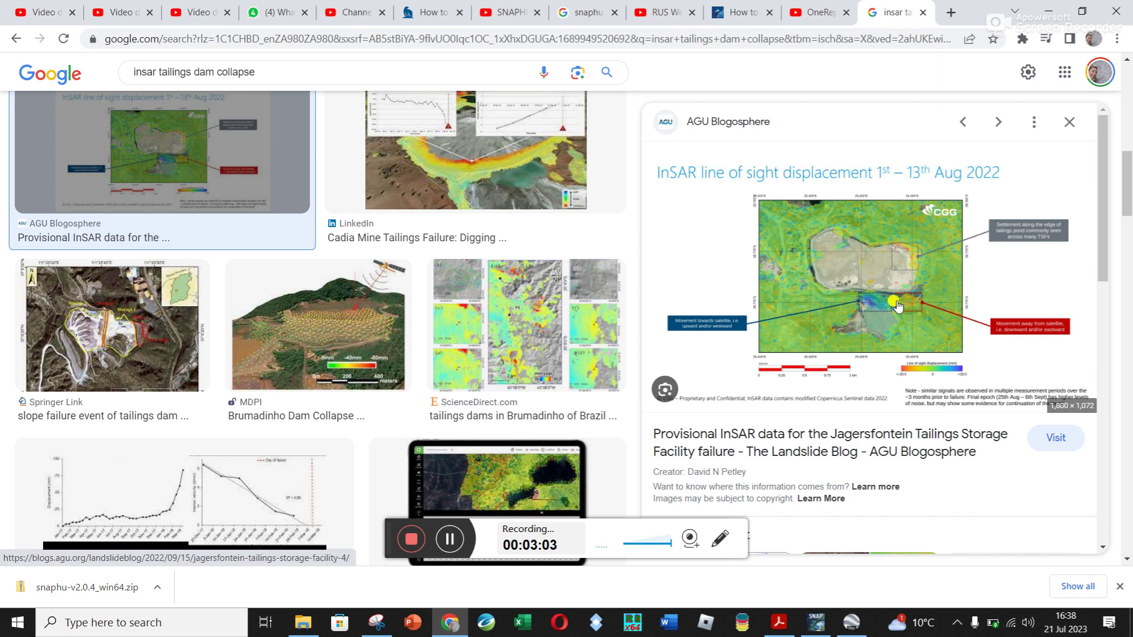
click(1057, 5)
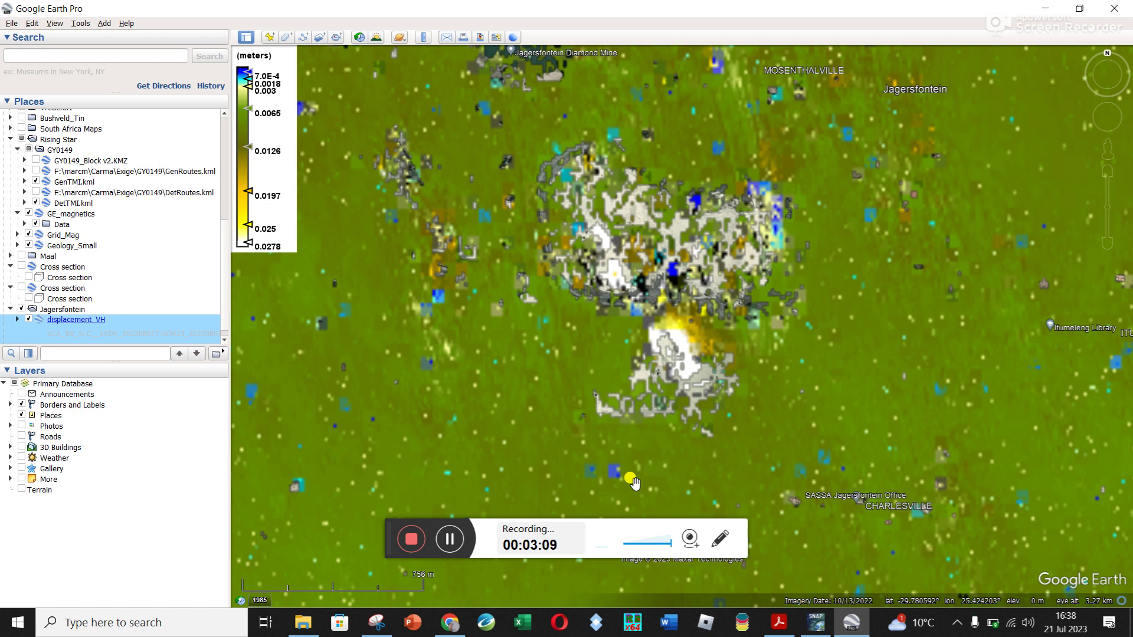
click(812, 628)
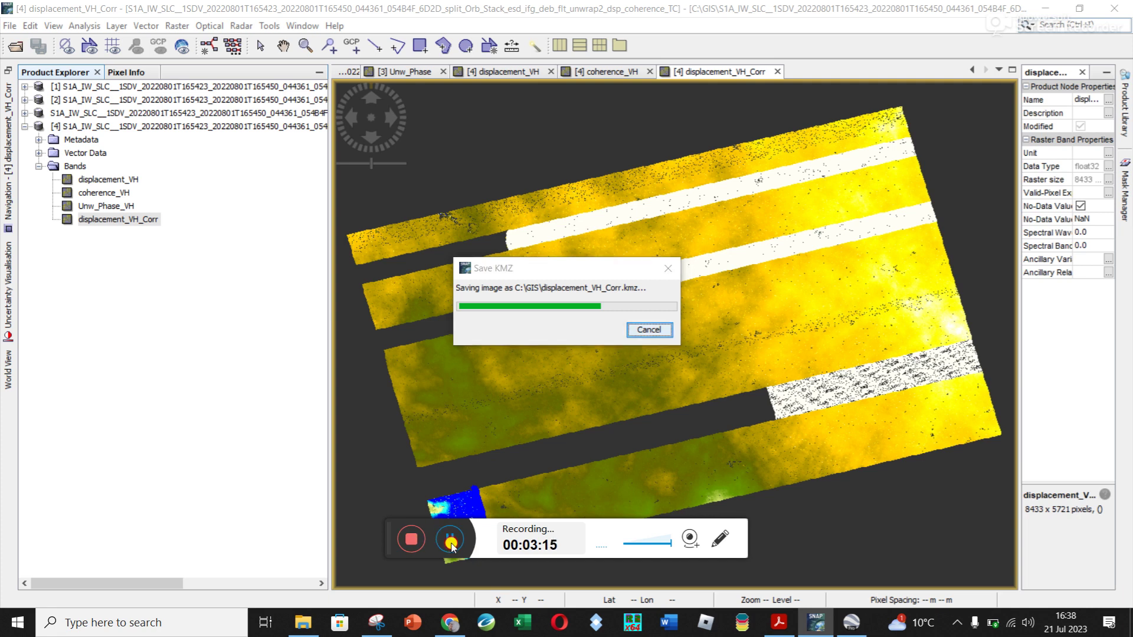
- Reshow Colour Manipulation for displacement_VH_Corr with More Options expanded and the Basic editor selected
click(451, 546)
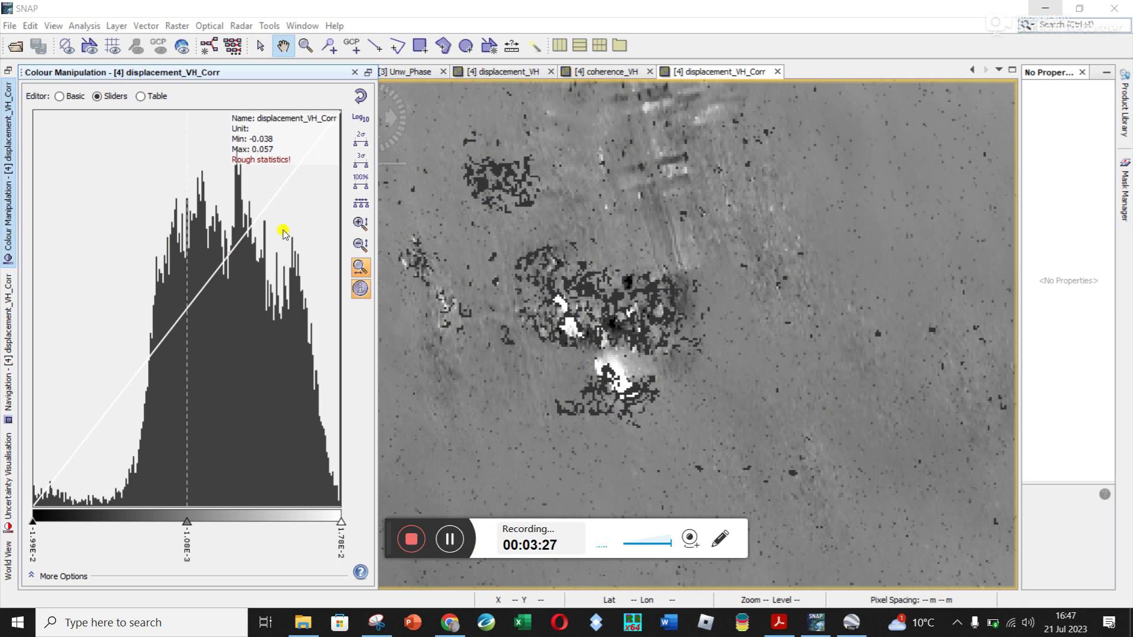
click(7, 206)
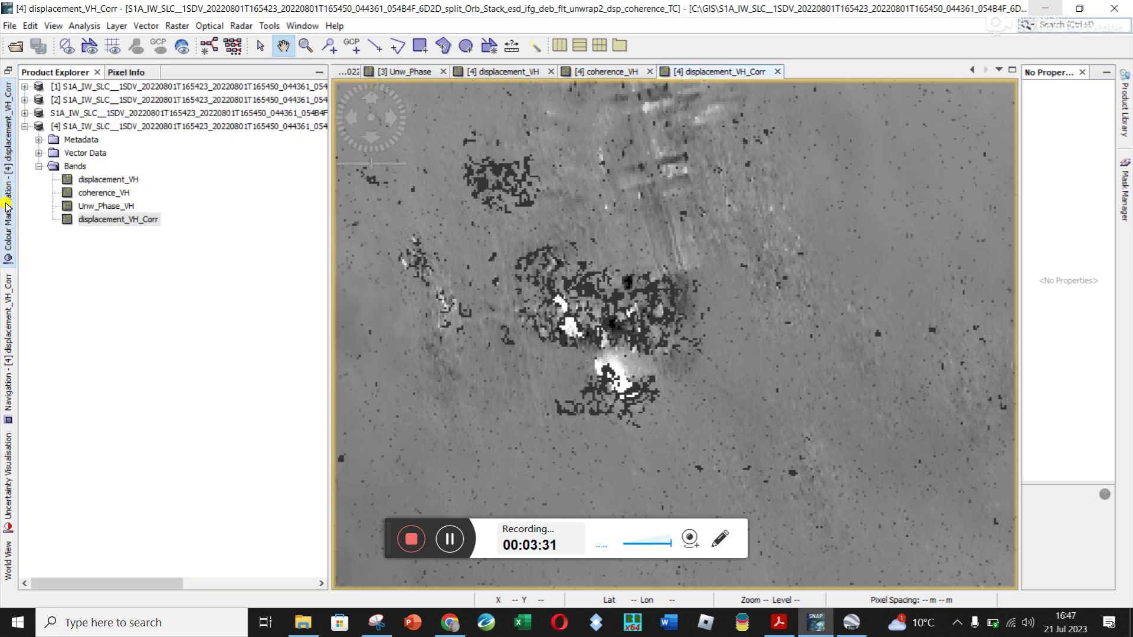
click(8, 205)
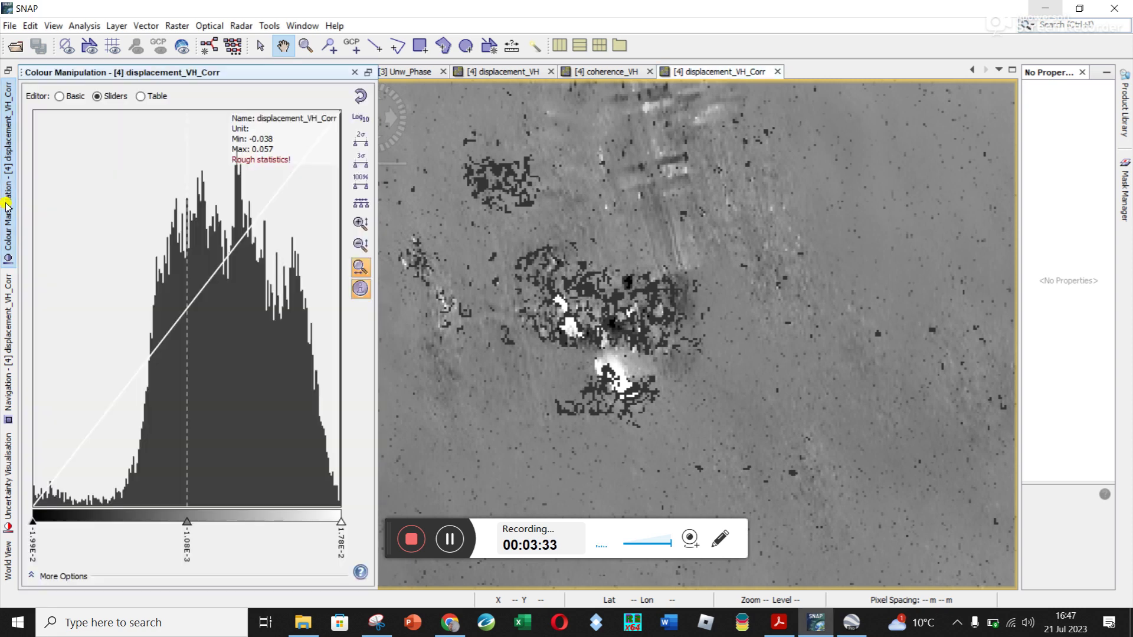
click(32, 576)
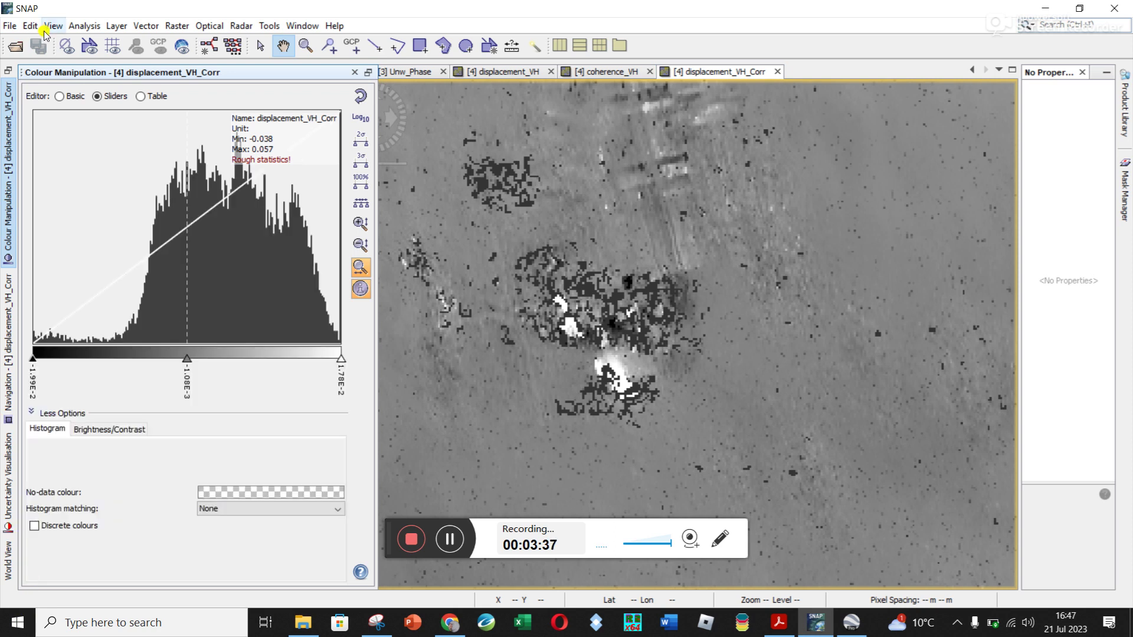
click(60, 96)
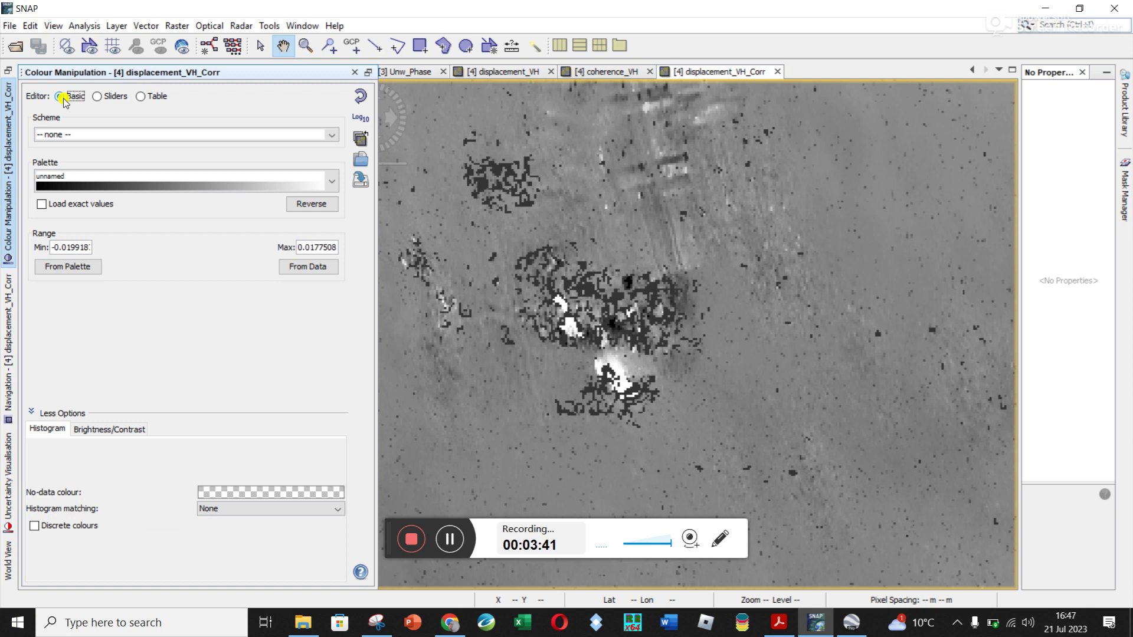
- Apply the terrain palette to displacement_VH_Corr from the Basic editor's palette list
click(331, 180)
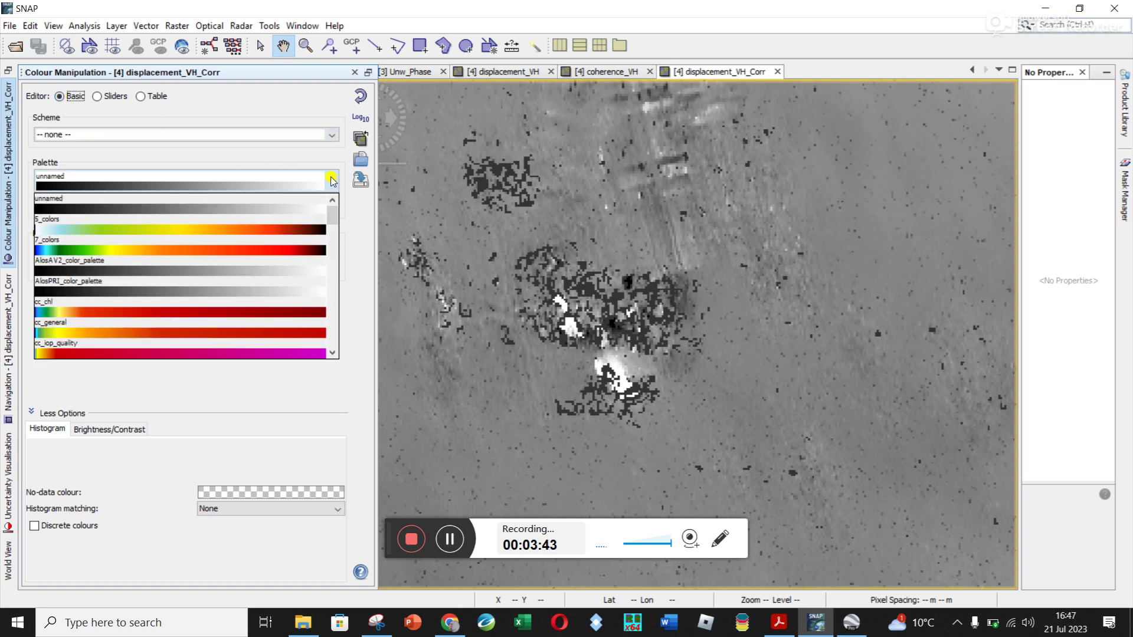
click(777, 621)
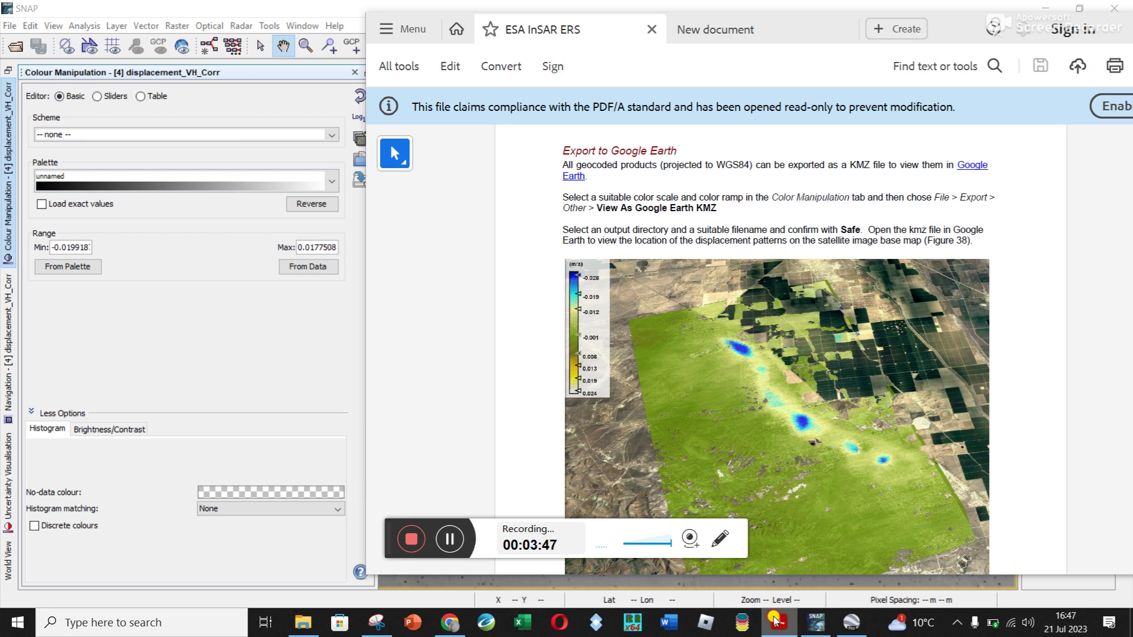
click(776, 622)
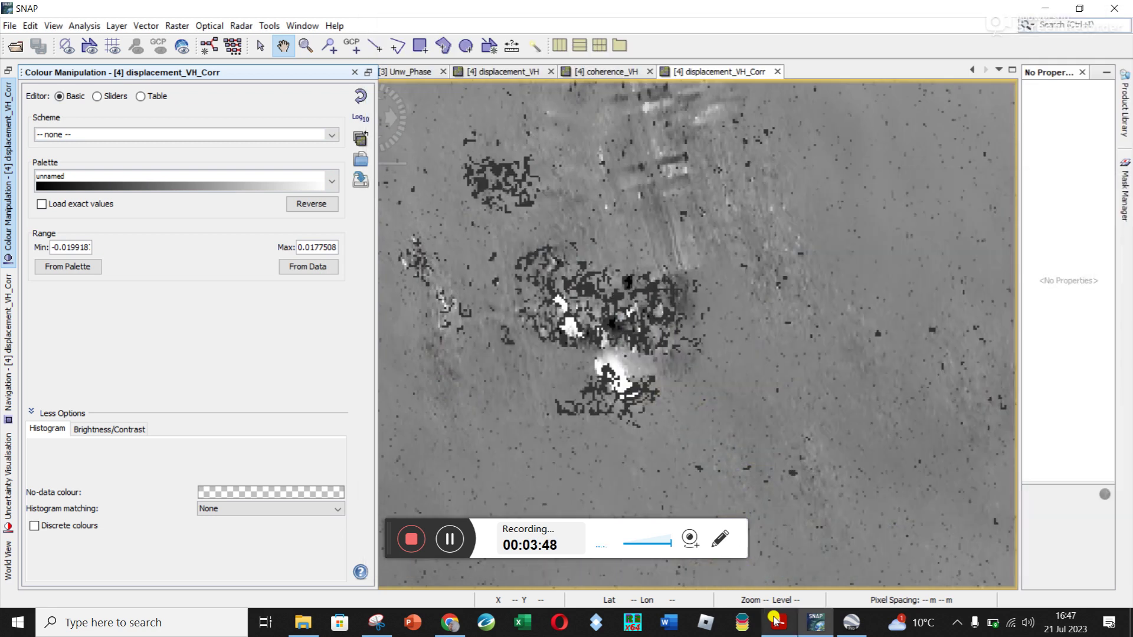
click(330, 184)
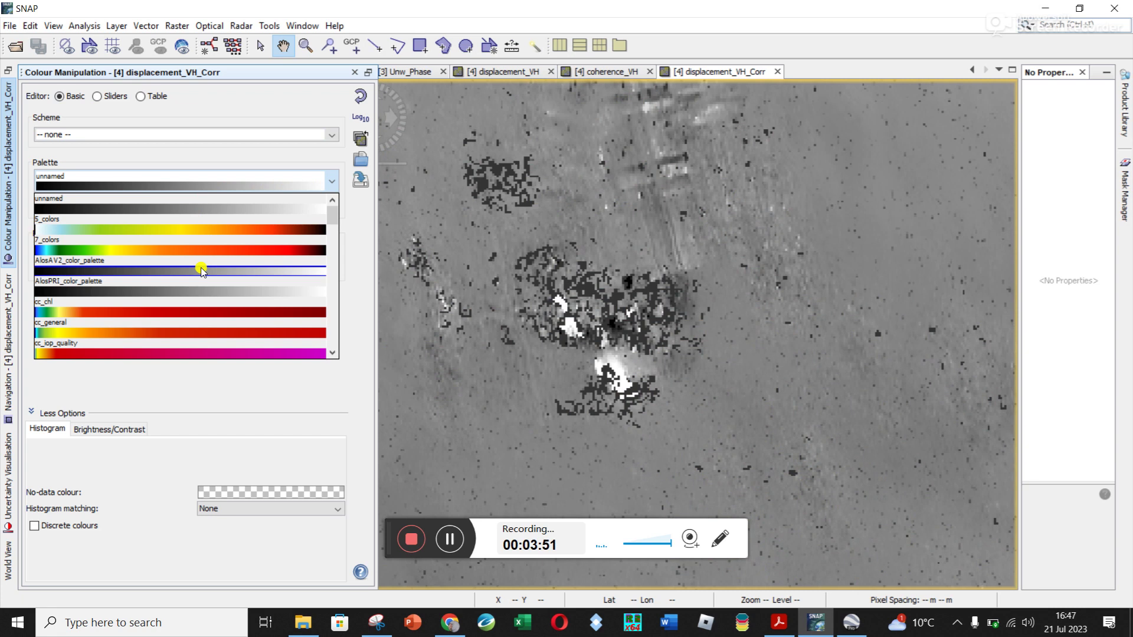
scroll(201, 272, down, 2)
scroll(201, 272, down, 3)
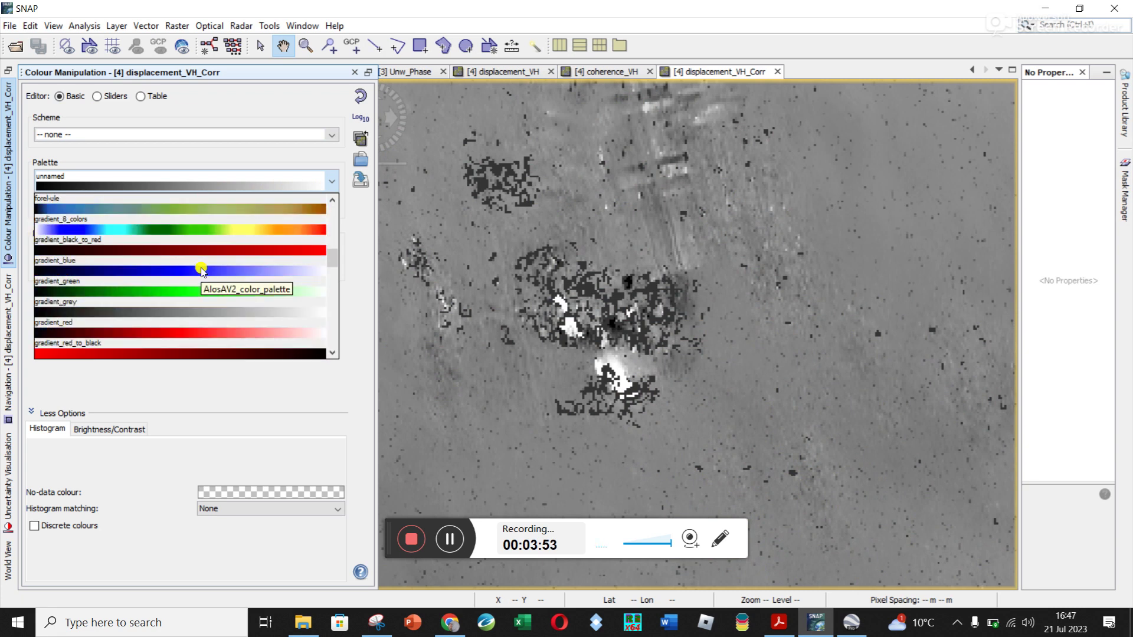
scroll(201, 272, down, 3)
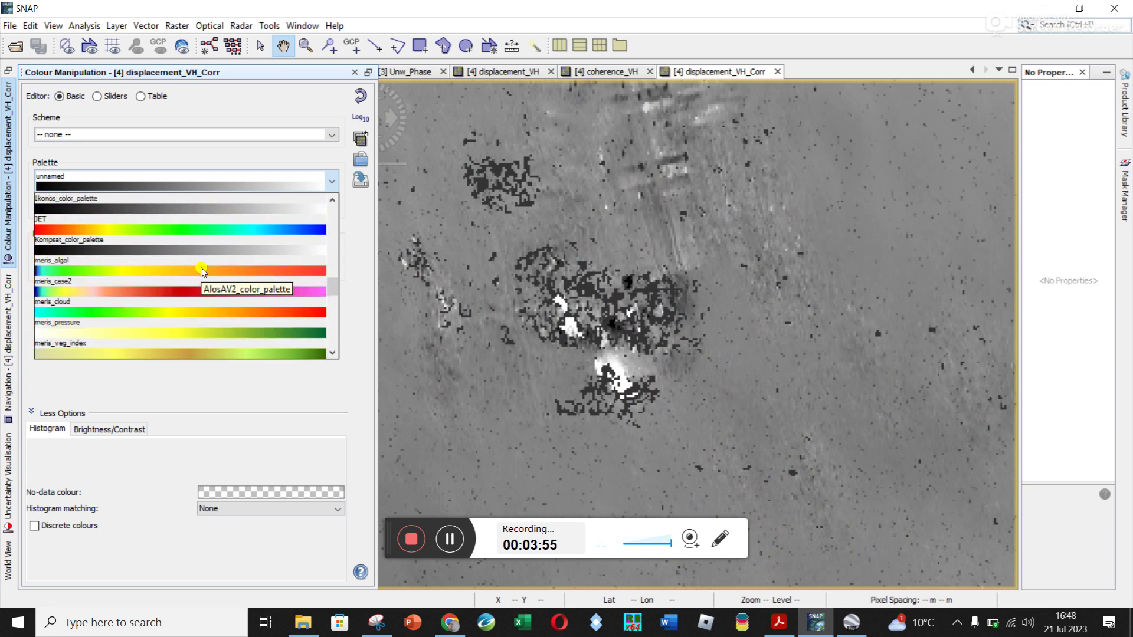
scroll(201, 271, down, 3)
scroll(201, 272, down, 3)
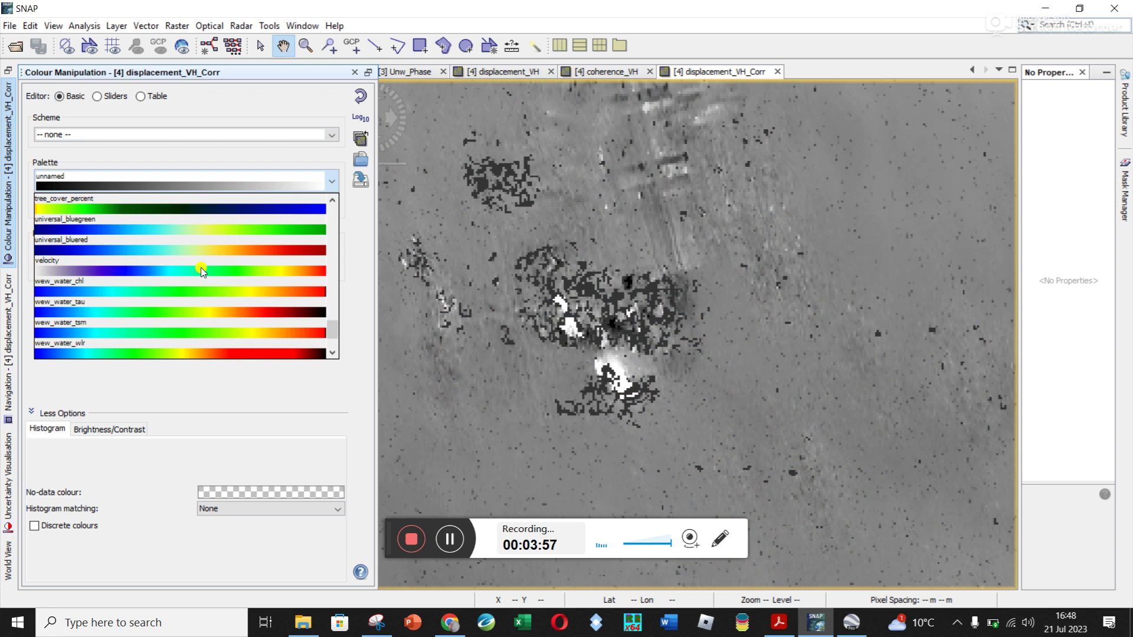
scroll(201, 272, up, 1)
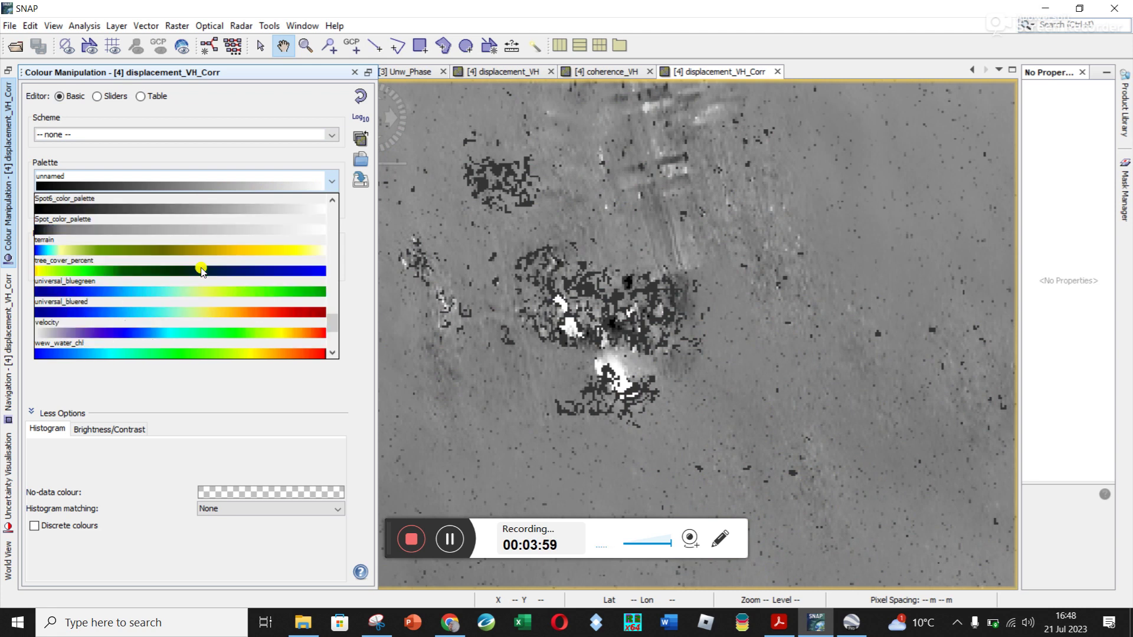
scroll(201, 271, up, 1)
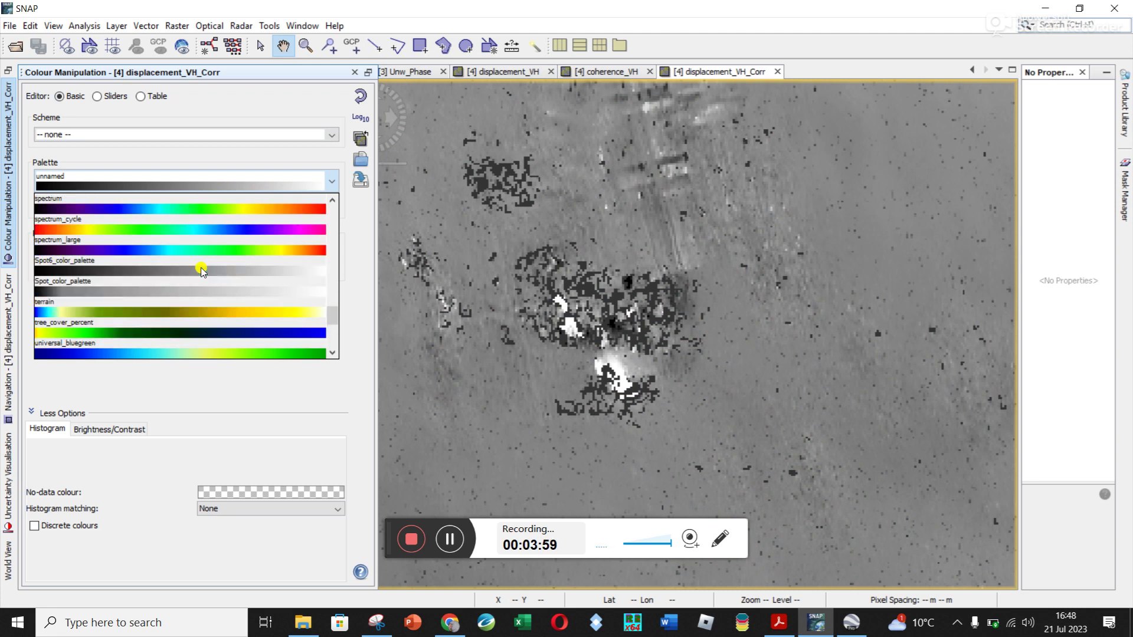
click(140, 311)
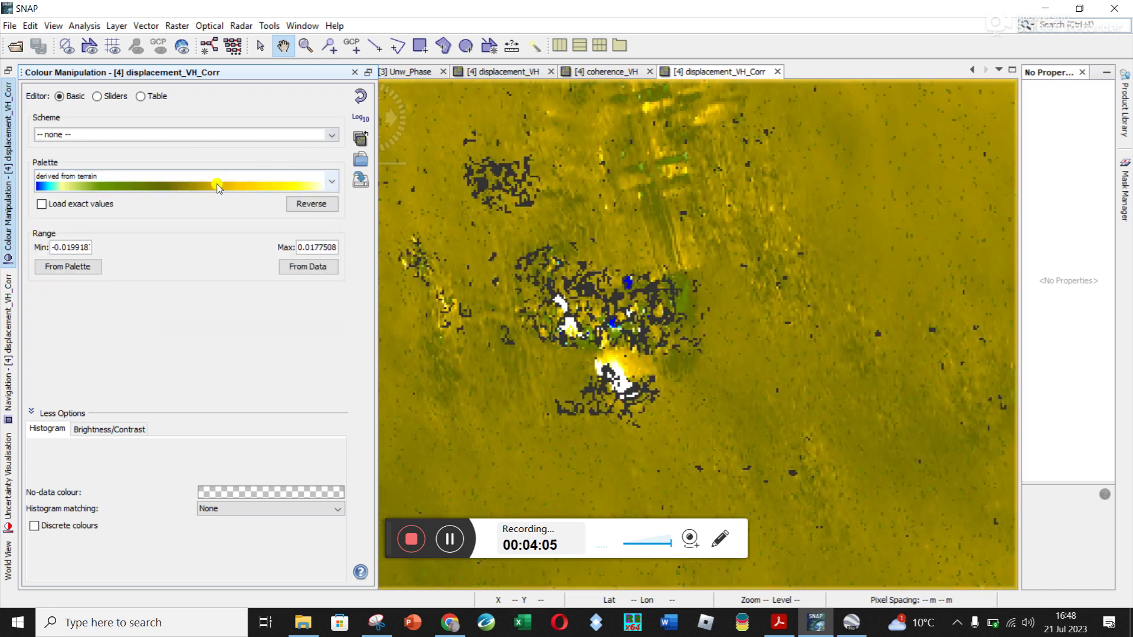
- Show the terrain colour stops from -1.99E-2 to 1.78E-2 in the Sliders histogram editor
click(157, 96)
click(115, 98)
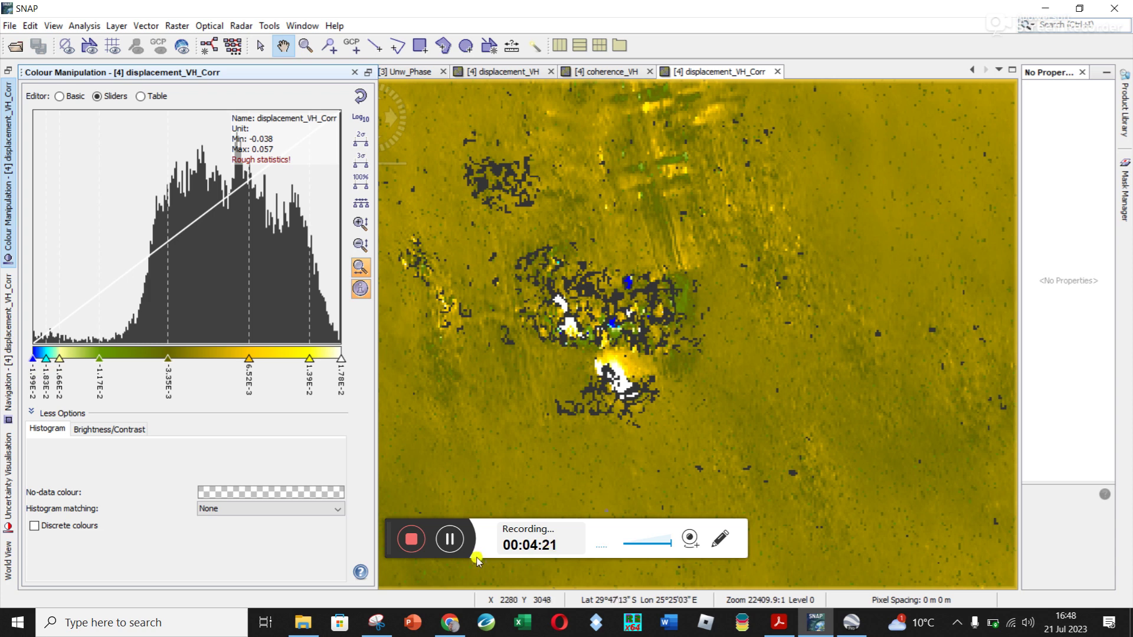
mouse_move(456, 627)
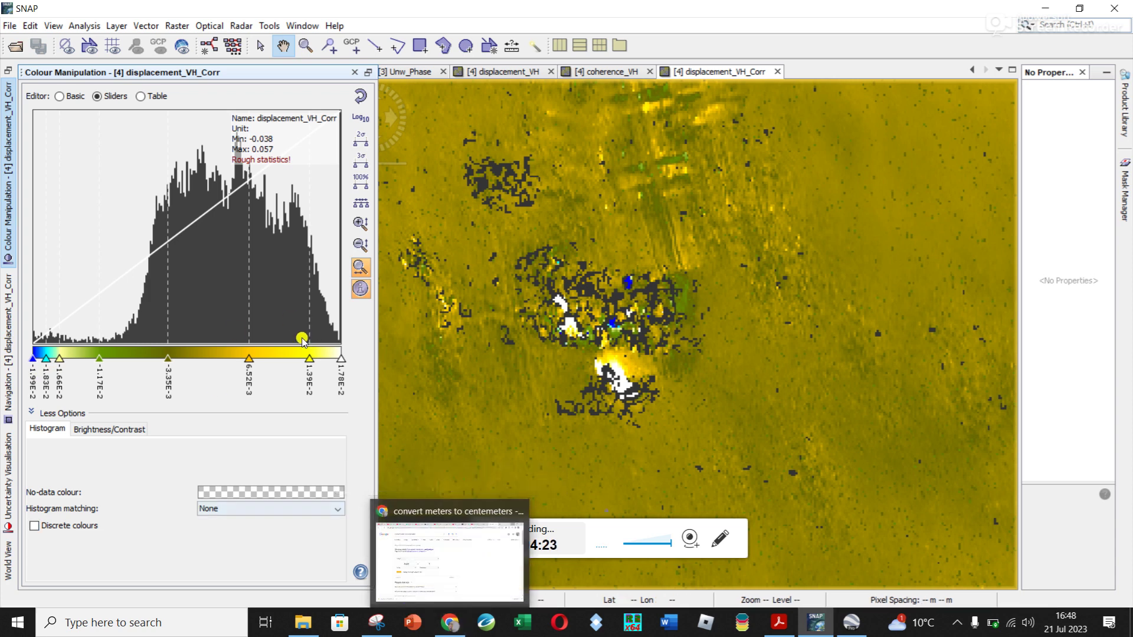
click(448, 625)
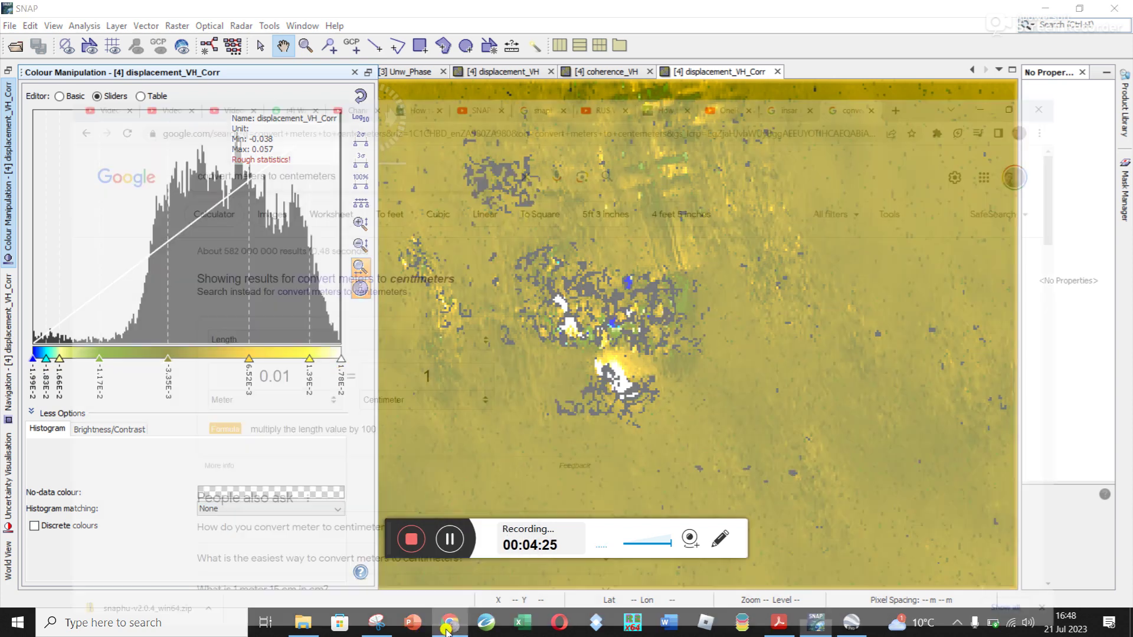
click(840, 13)
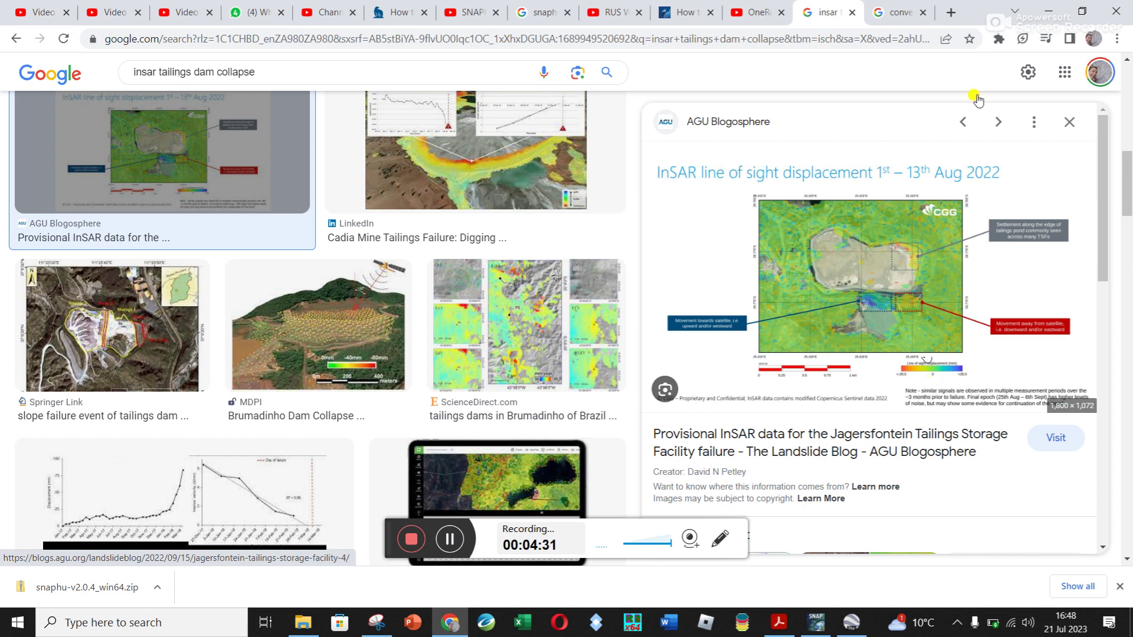
click(1045, 10)
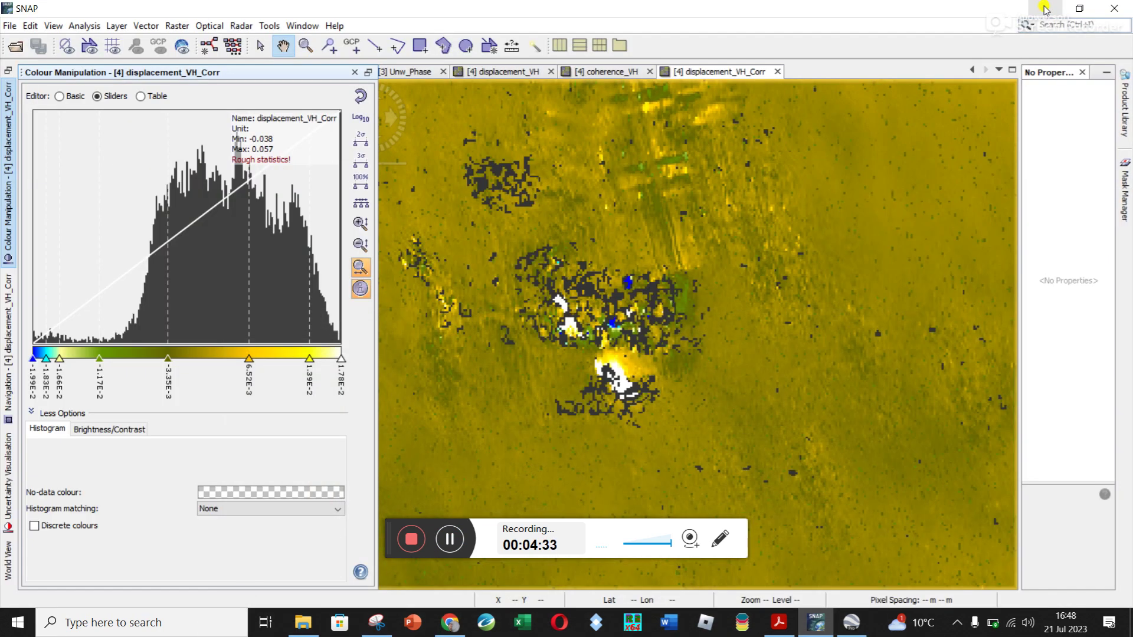
- Make the -1.66E-2 colour ramp point cyan
click(33, 360)
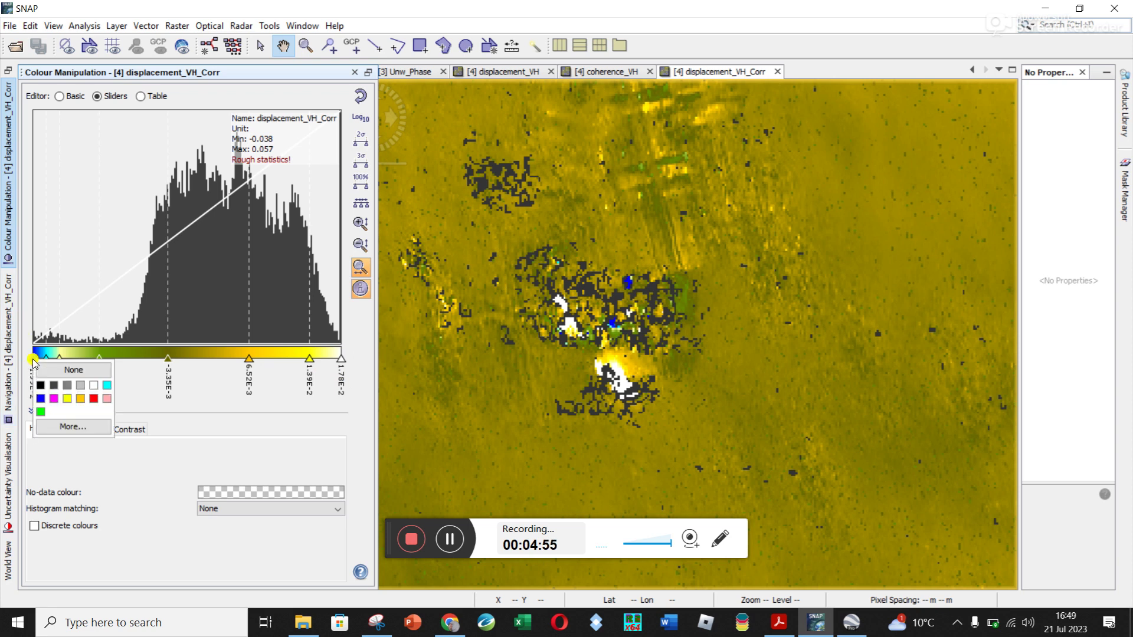
click(143, 397)
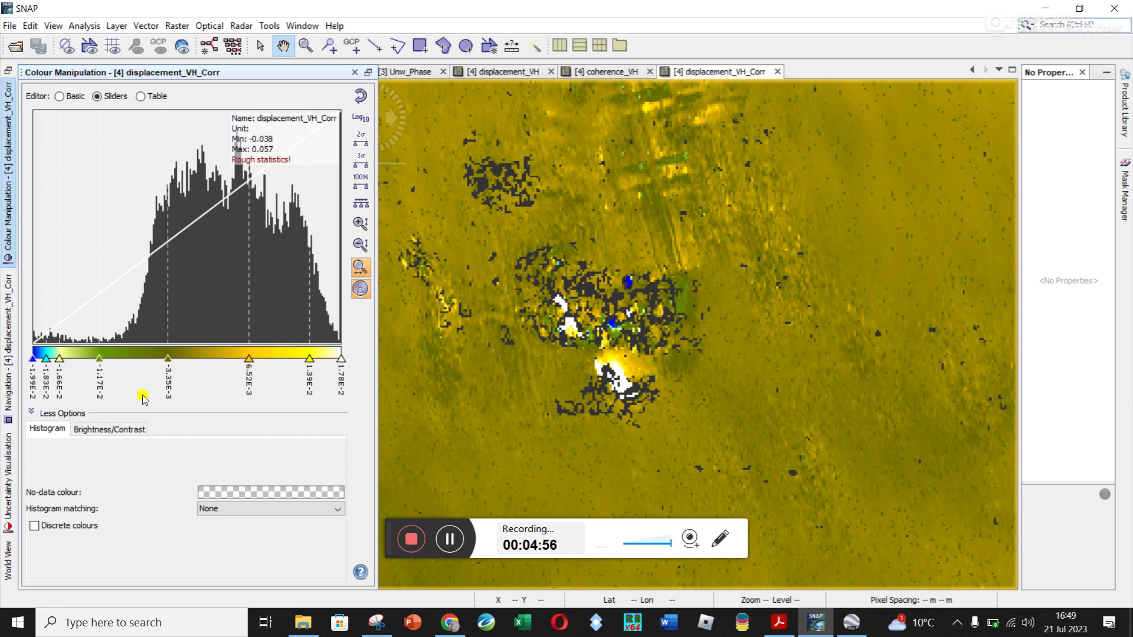
click(60, 359)
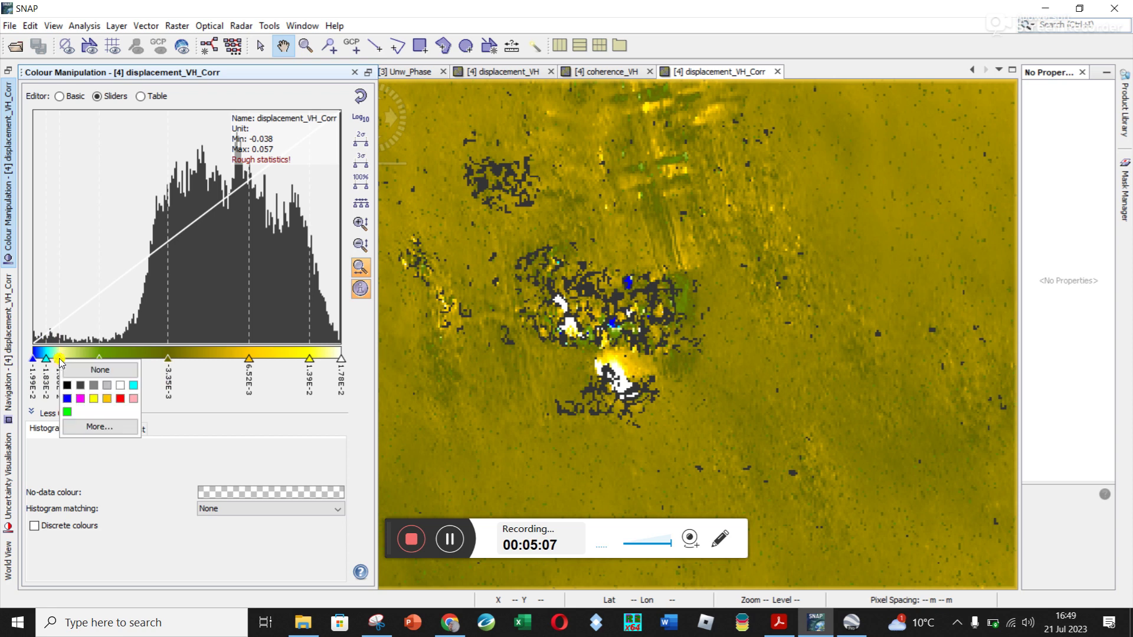
click(131, 386)
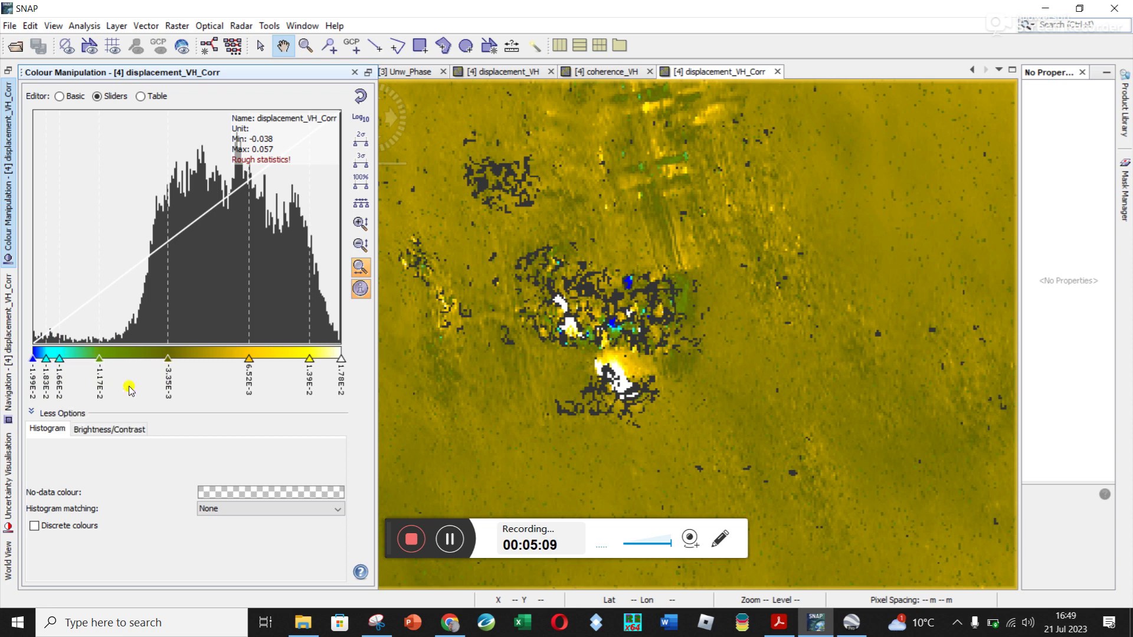
- Set the -1.83E-2 ramp point to blue 0072D0 and move the -1.17E-2 point toward zero
click(46, 359)
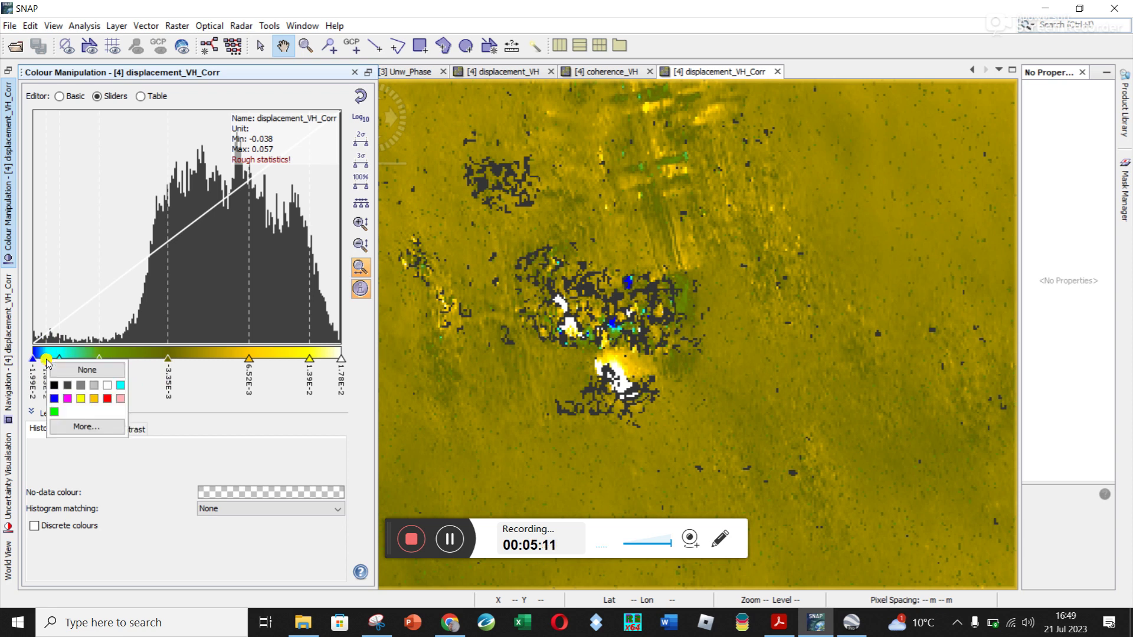
click(78, 427)
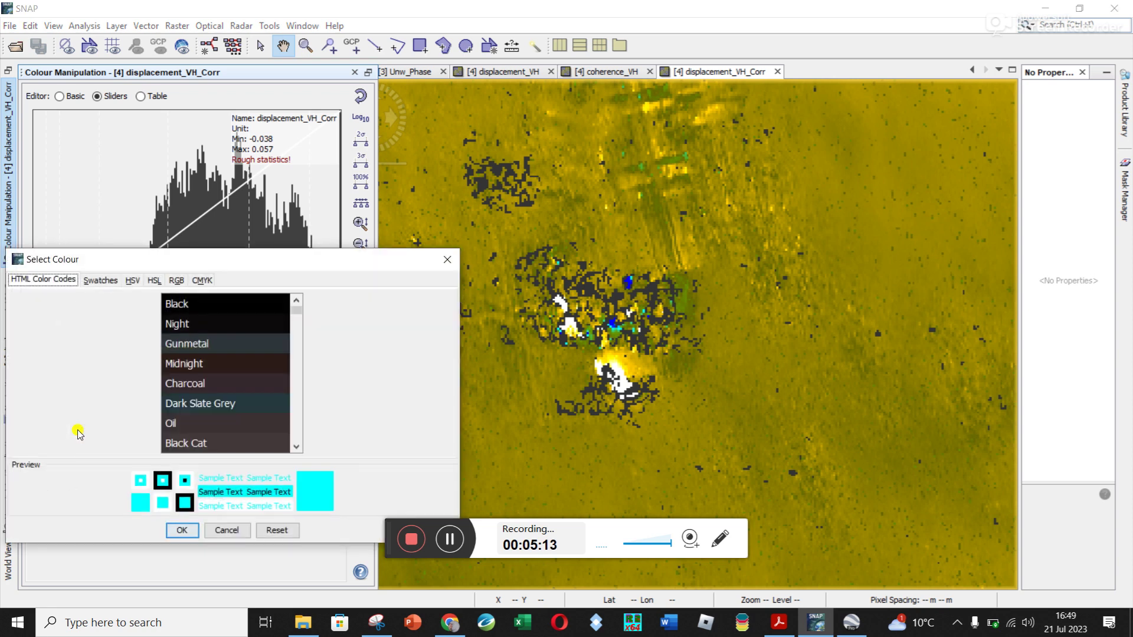
click(177, 281)
click(94, 326)
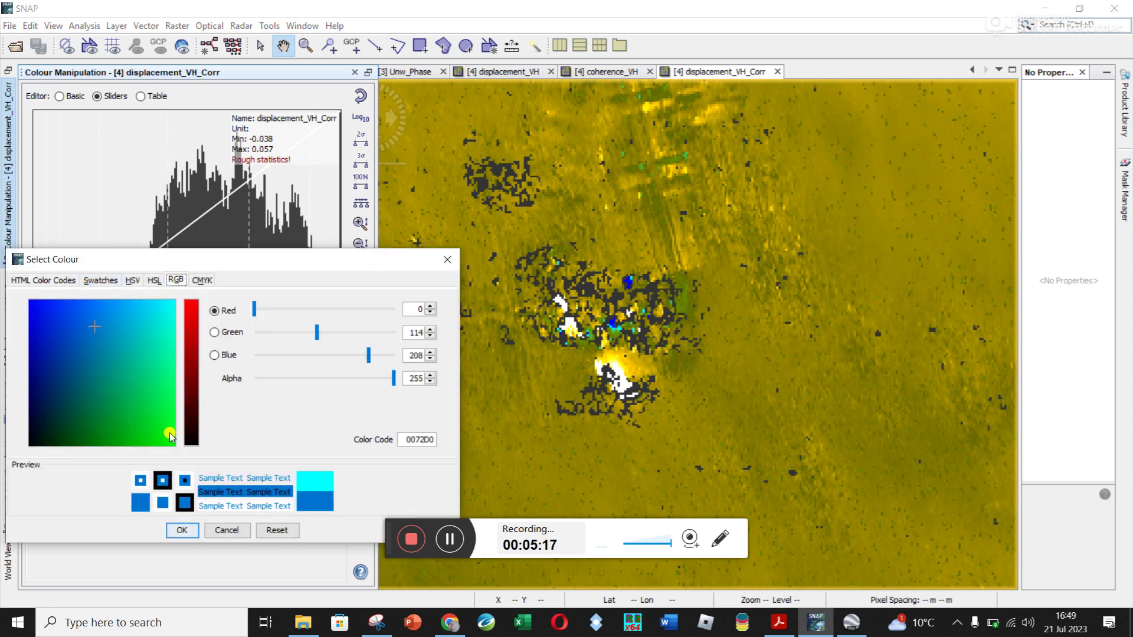
click(187, 531)
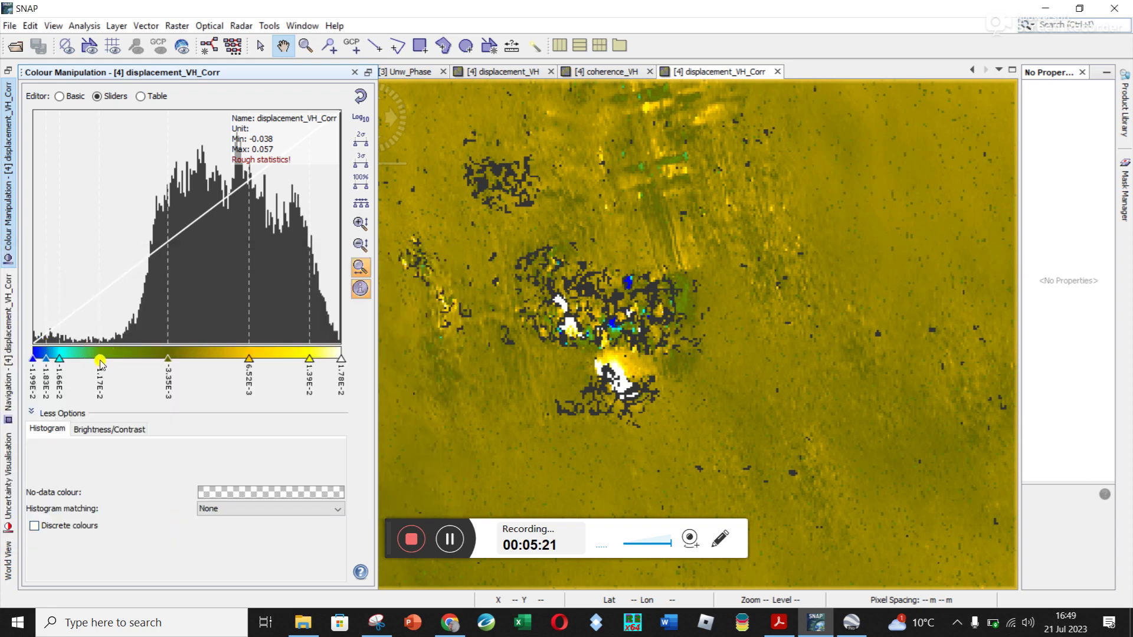
drag(101, 364, 218, 359)
- Drag the next green ramp point up to 2.79E-3 so the image turns mostly green
drag(147, 361, 198, 387)
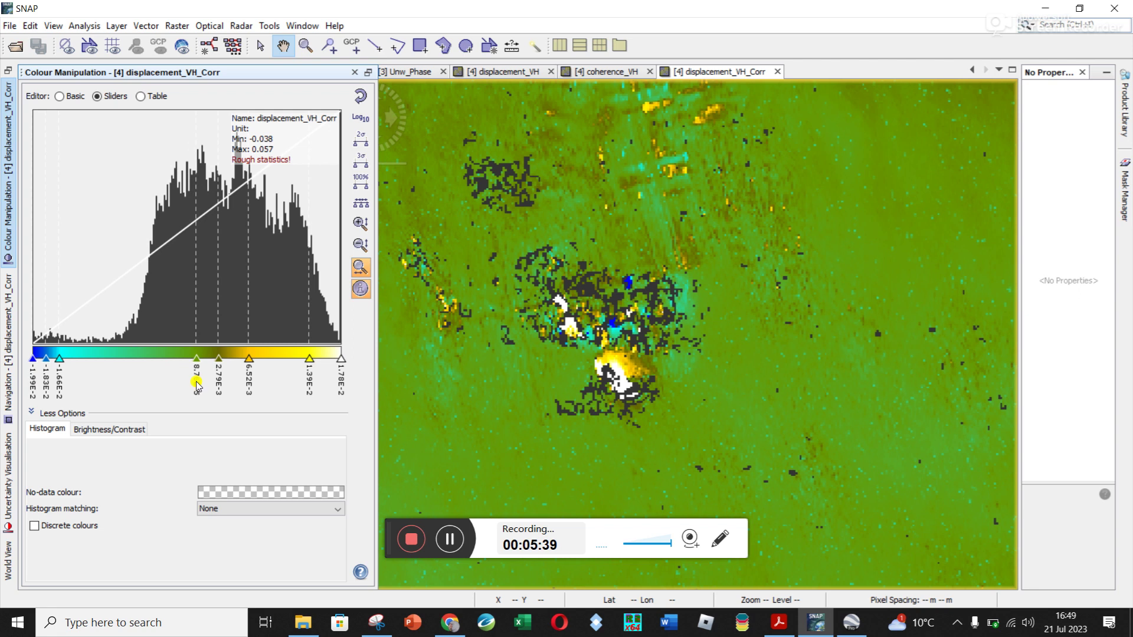
- Colour the 1.78E-2 ramp point red and 1.39E-2 orange, and adjust the 6.52E-3 and 2.79E-3 colours
click(342, 359)
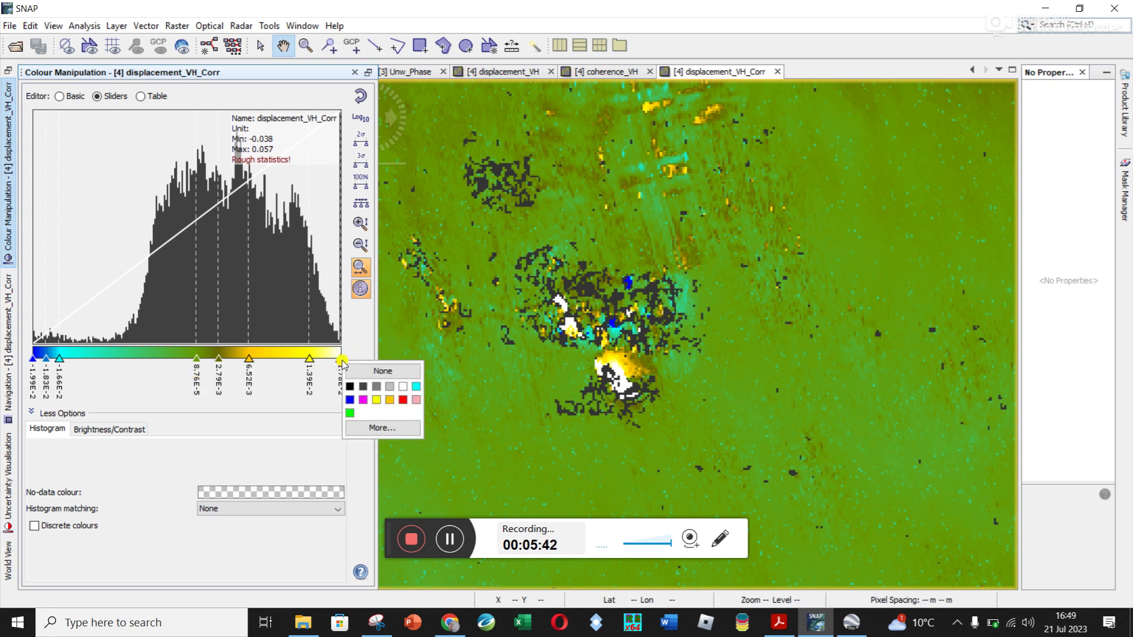
click(404, 399)
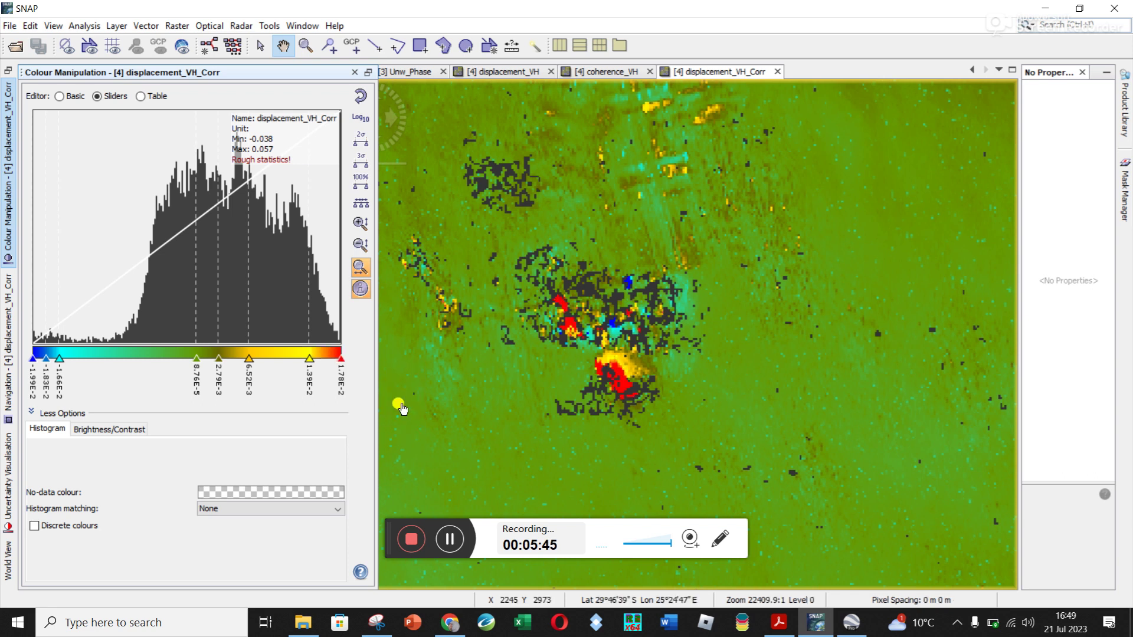
click(310, 360)
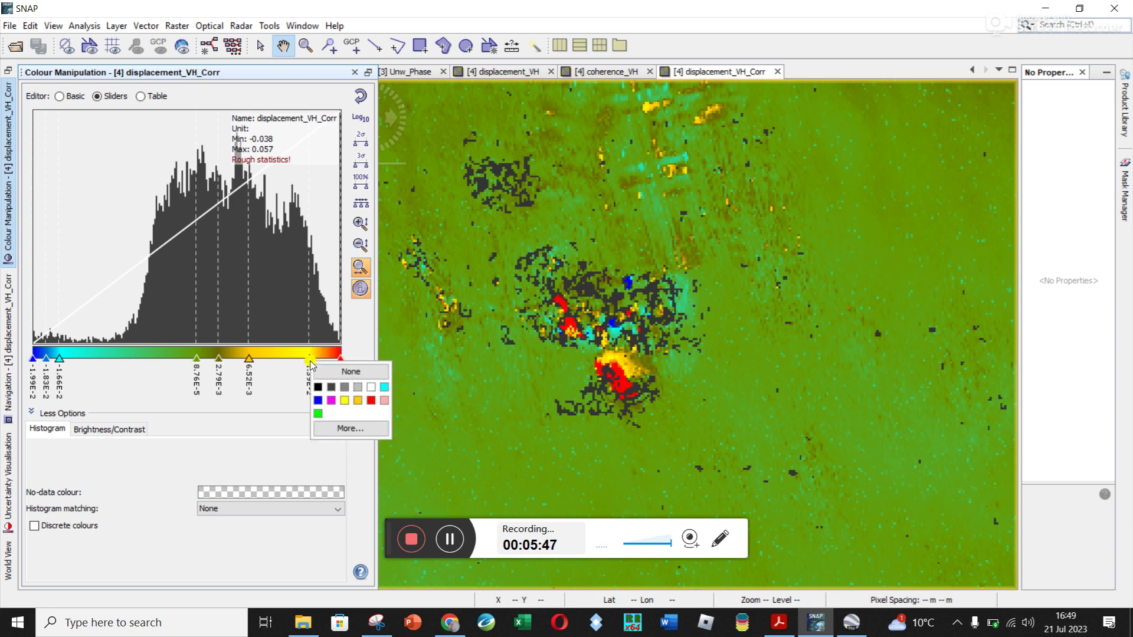
click(359, 401)
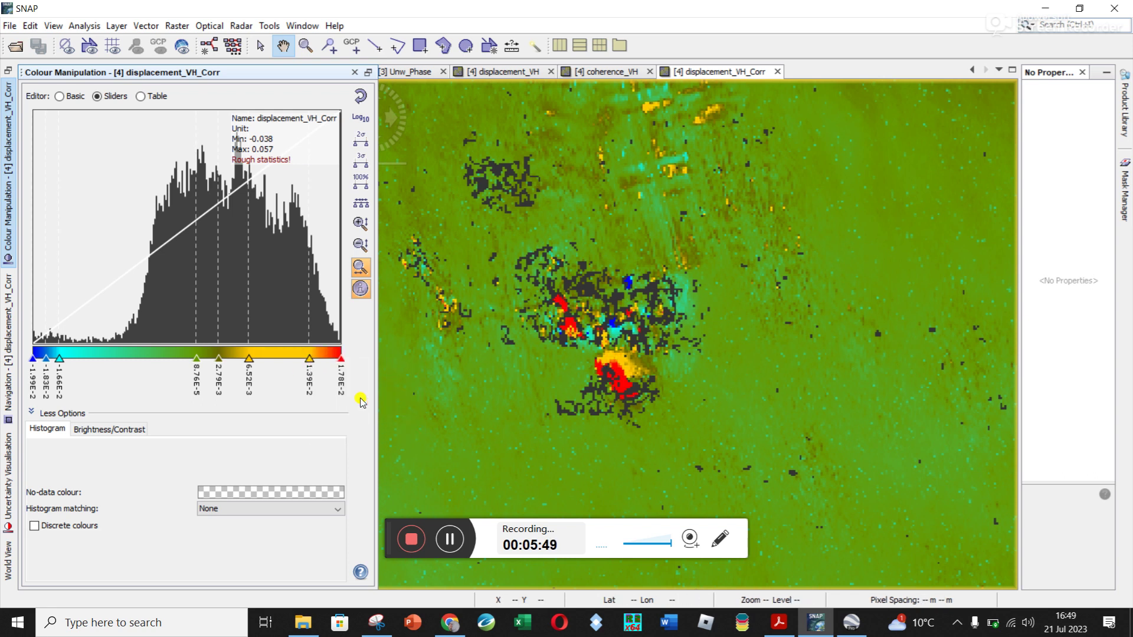
click(248, 362)
click(285, 399)
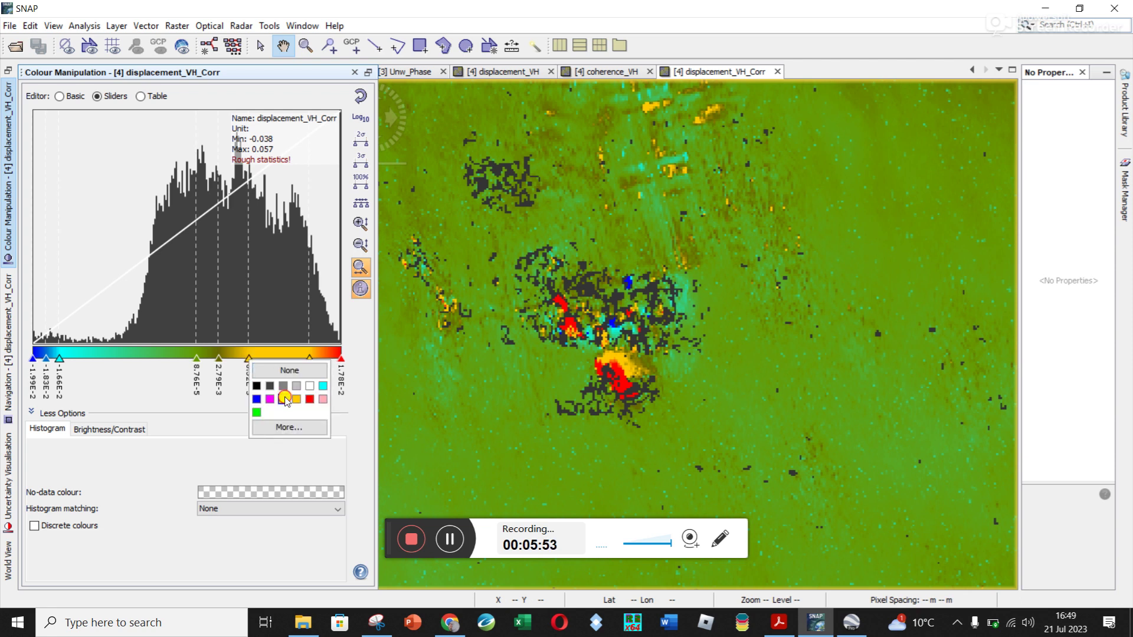
click(219, 359)
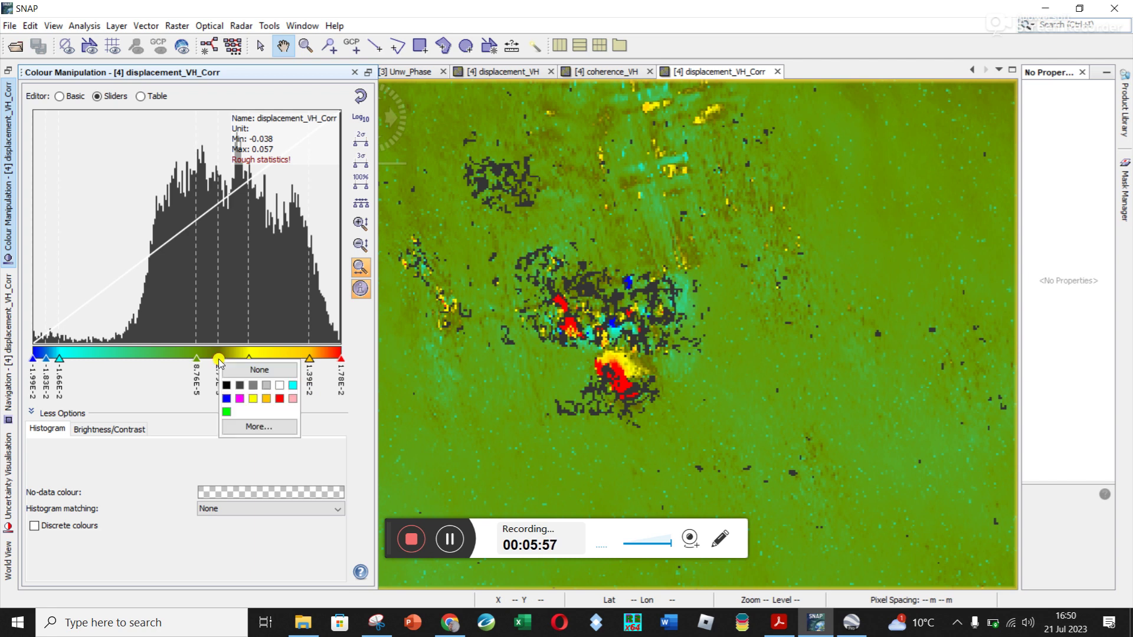
click(238, 370)
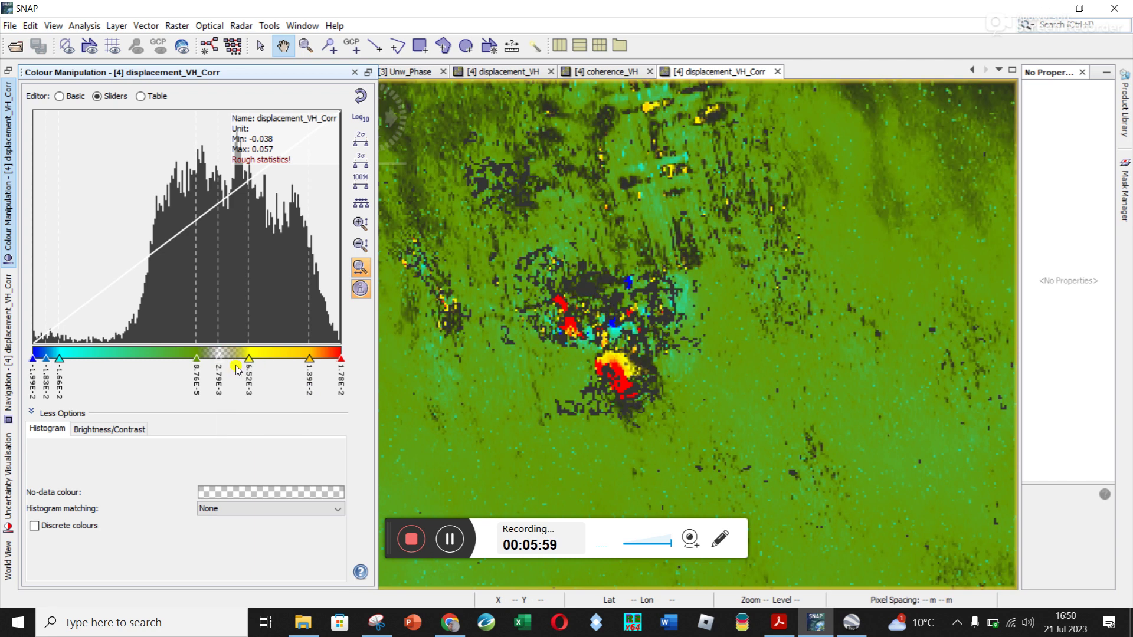
- Set the 1.39E-2 ramp point to orange using RGB value FF8C18
click(310, 360)
click(350, 424)
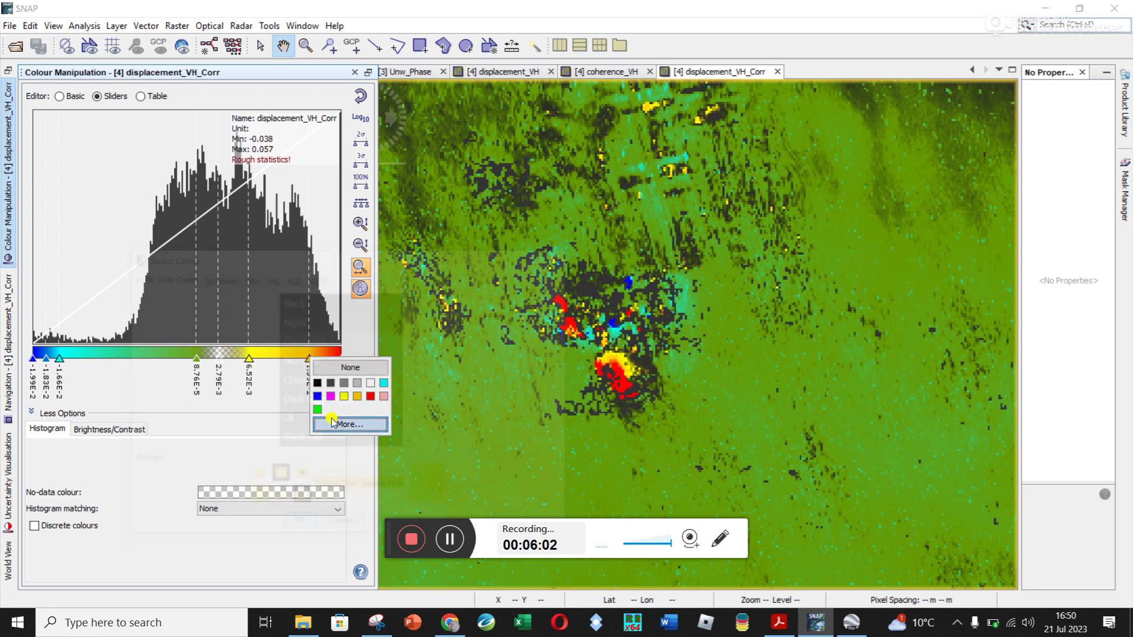
click(294, 278)
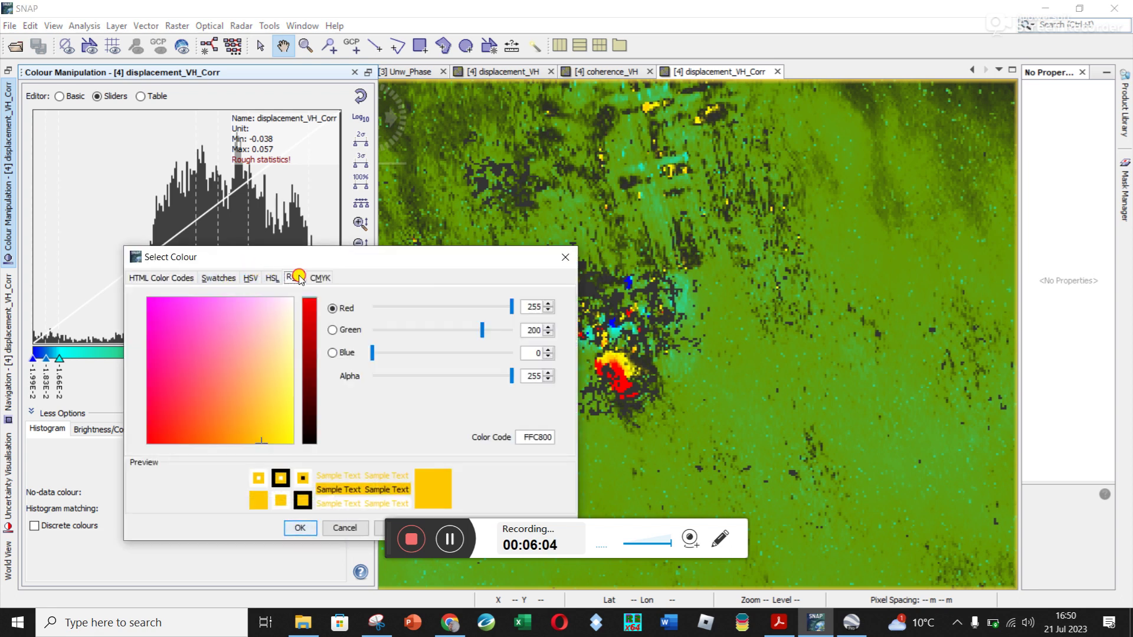
click(299, 527)
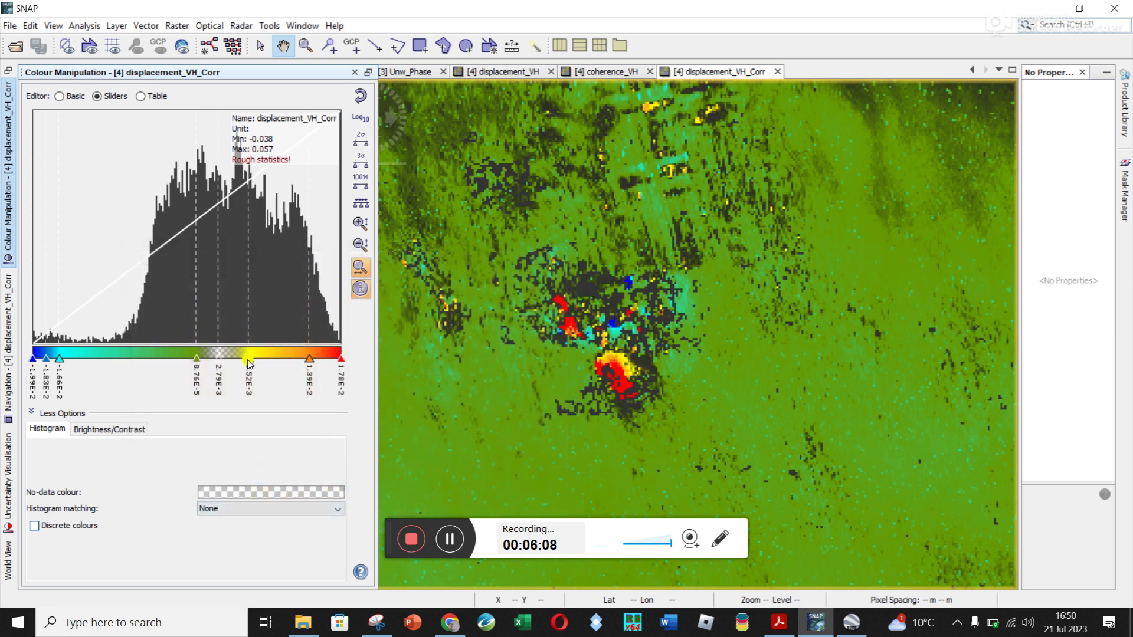
- Make the 6.52E-3 and 2.79E-3 points yellow, and shift 6.52E-3 to about 8.02E-3
click(248, 361)
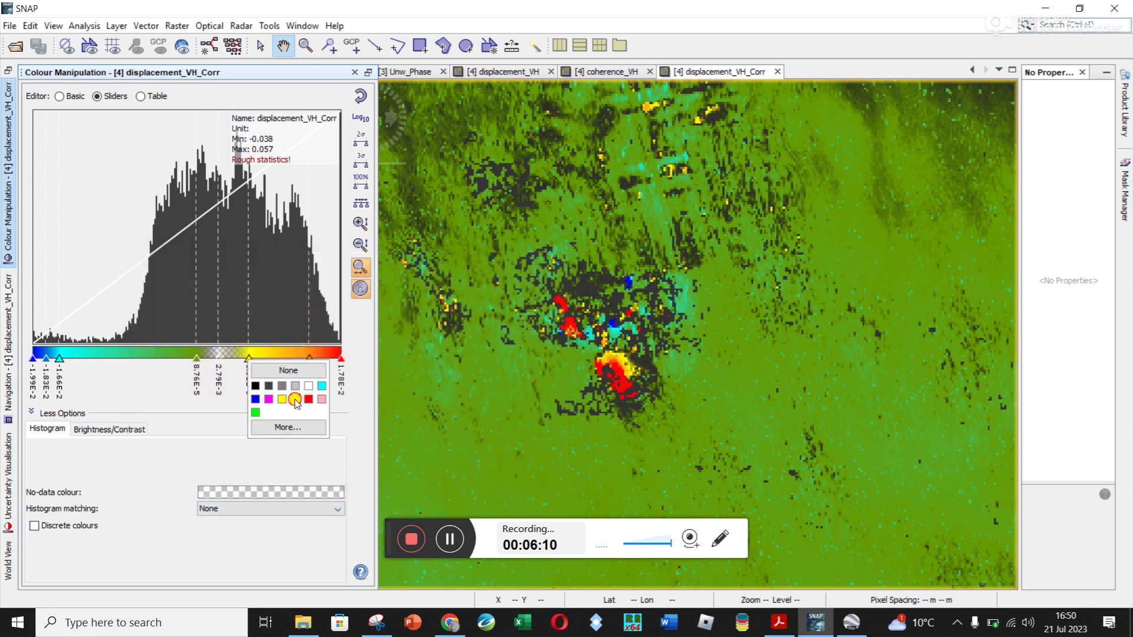
click(295, 400)
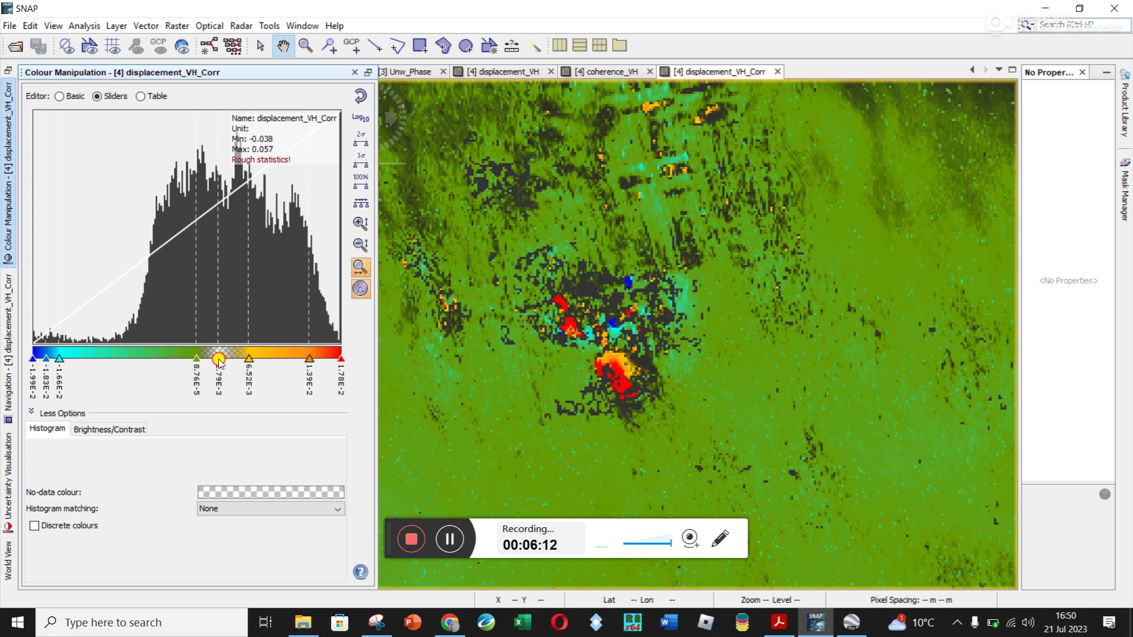
click(219, 359)
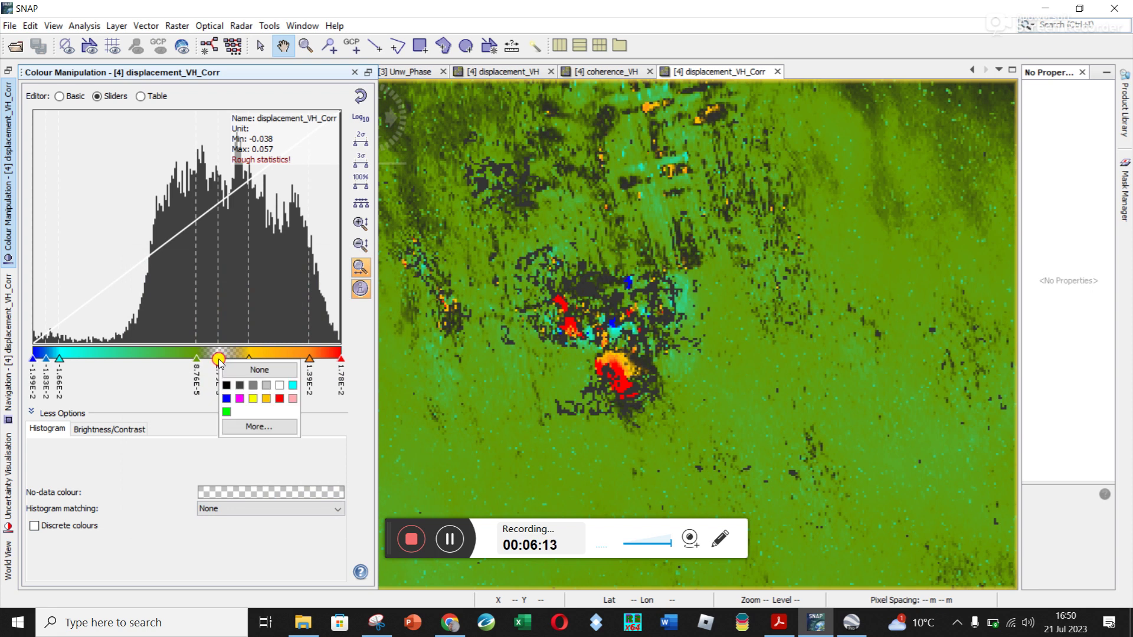
click(252, 401)
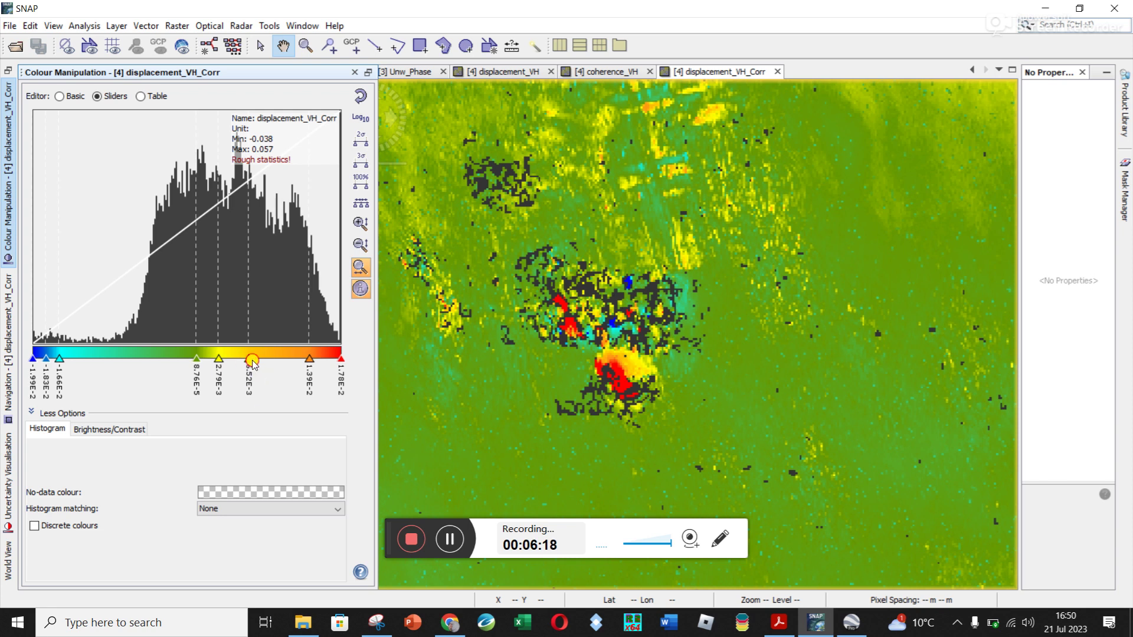
mouse_move(249, 359)
mouse_down()
mouse_move(267, 363)
mouse_move(225, 365)
mouse_move(272, 361)
mouse_up()
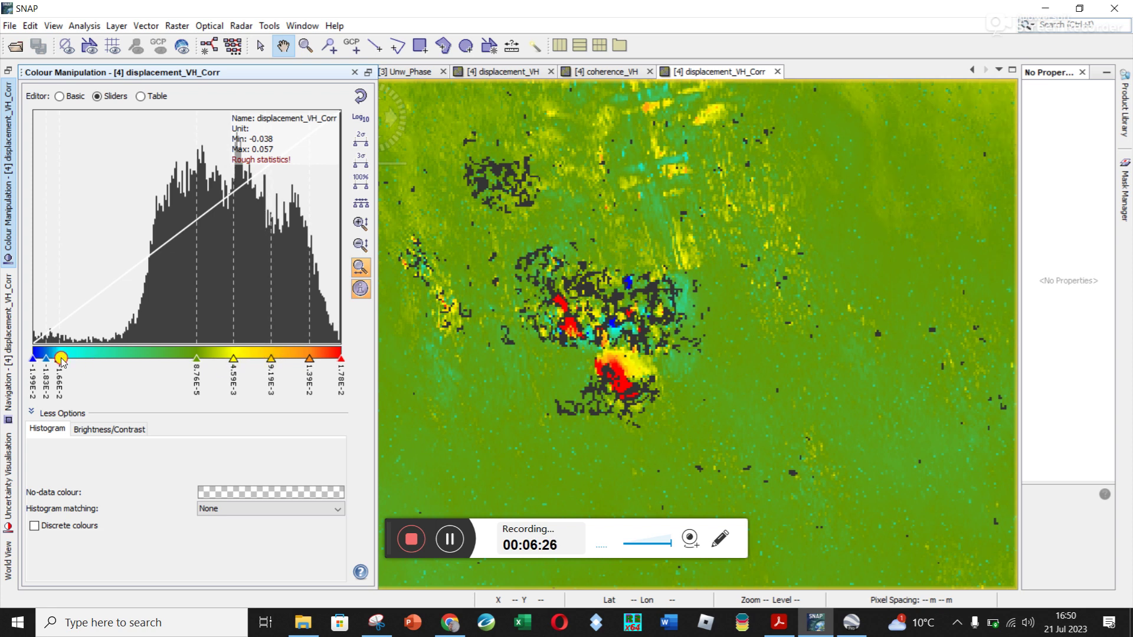
- Move the cyan and blue ramp points toward zero, with the lowest at about -1.77E-2
drag(60, 361, 166, 366)
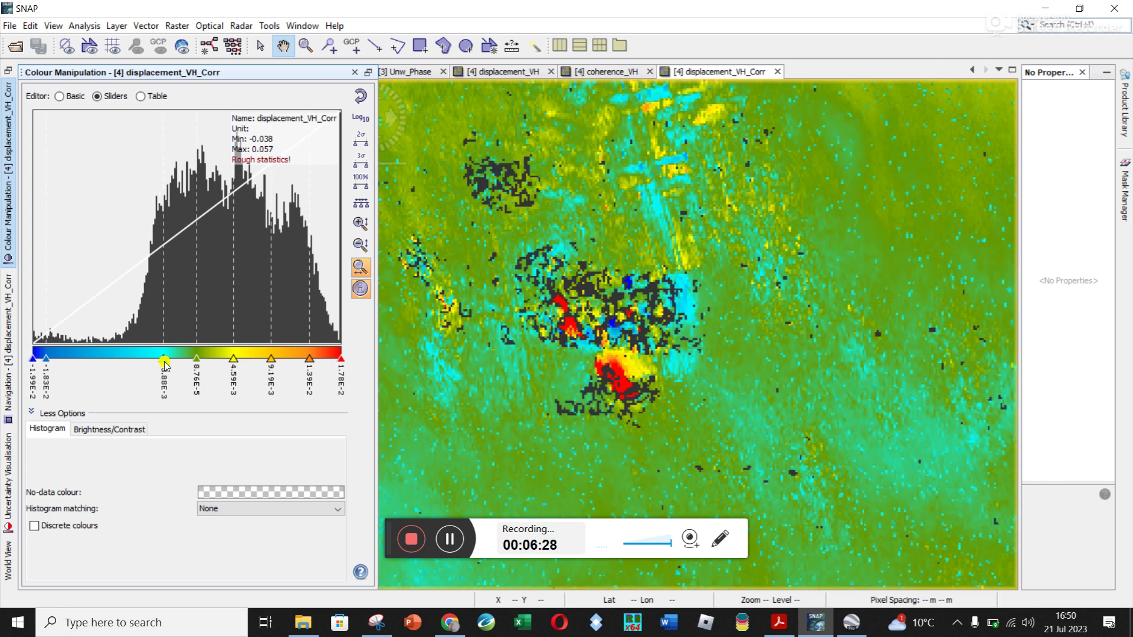
drag(46, 361, 132, 364)
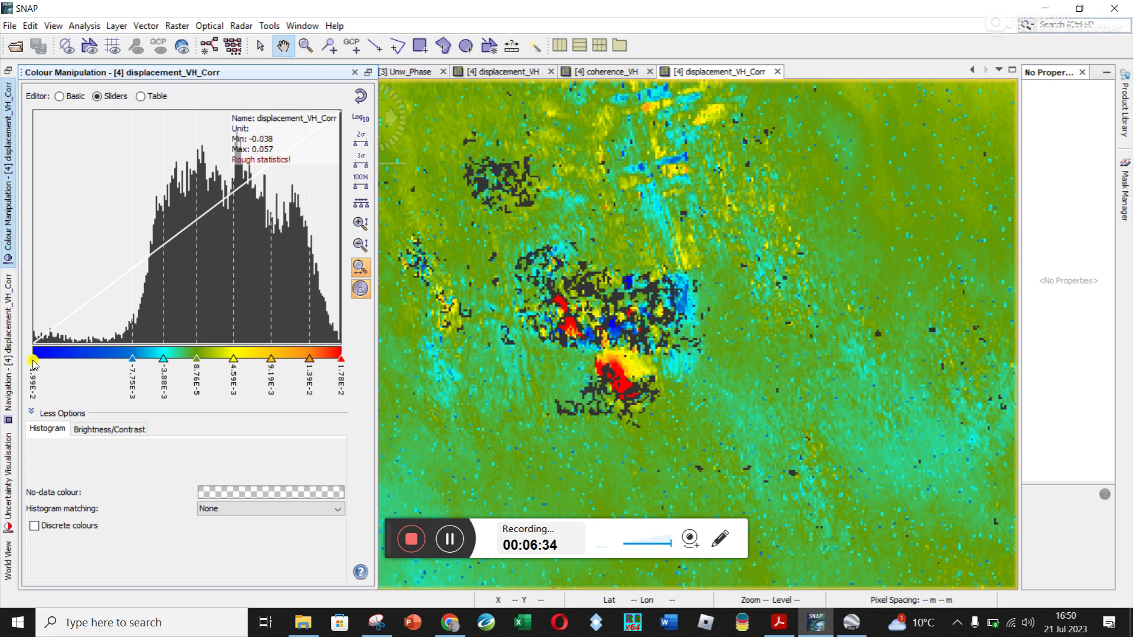
drag(33, 361, 53, 365)
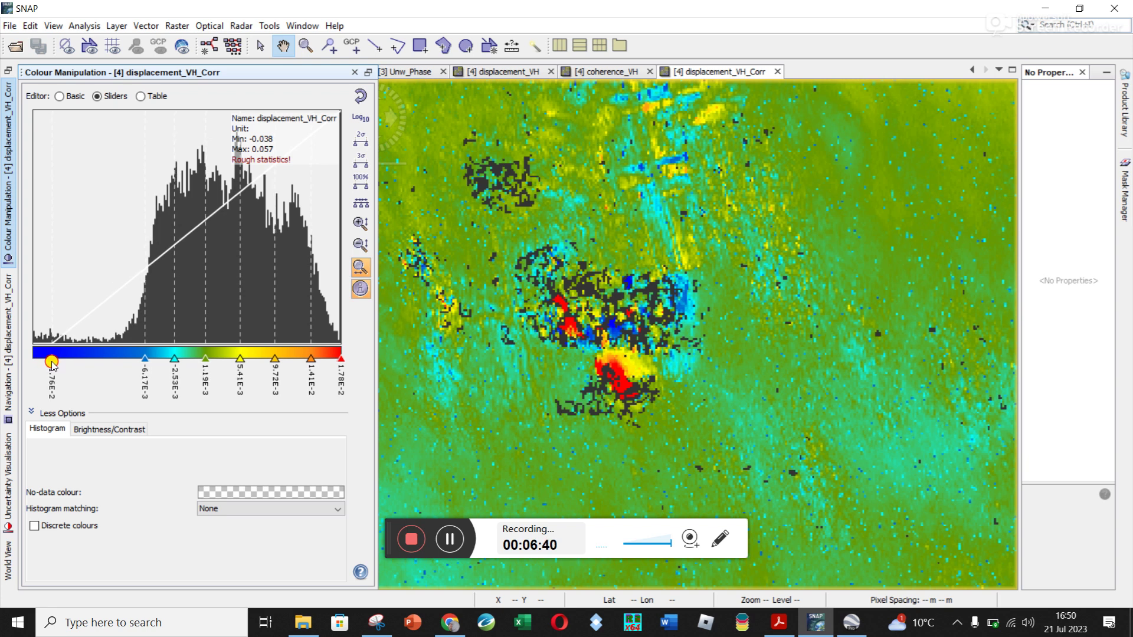
drag(53, 366, 33, 366)
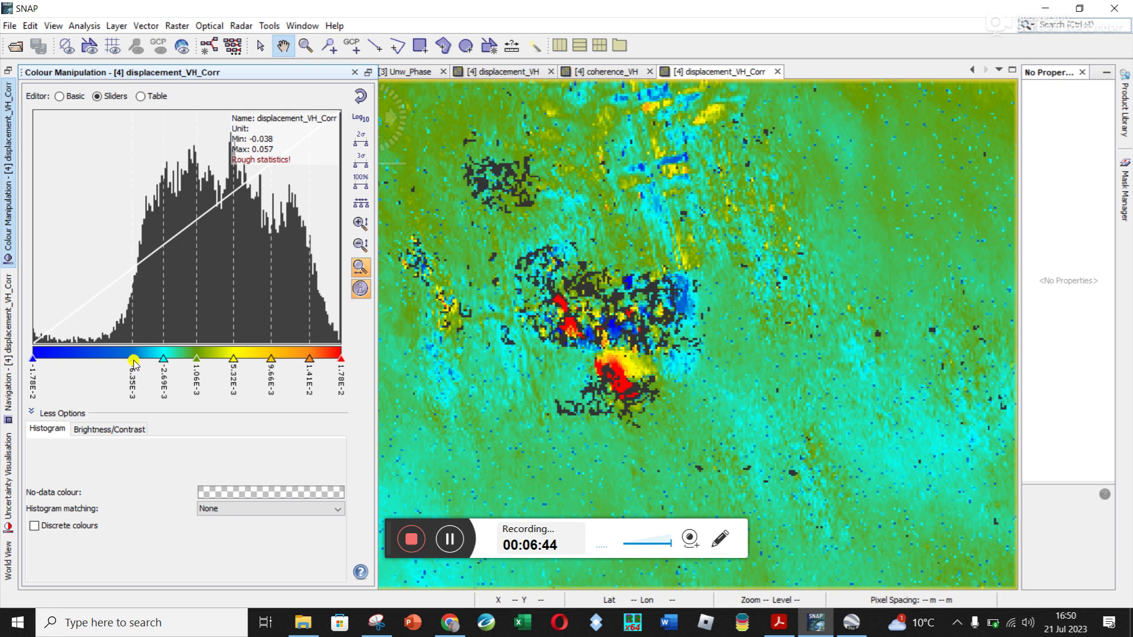
- Move stops to -9.5E-3 and -1.15E-2, add a stop, and shift yellow toward zero
drag(134, 365, 69, 362)
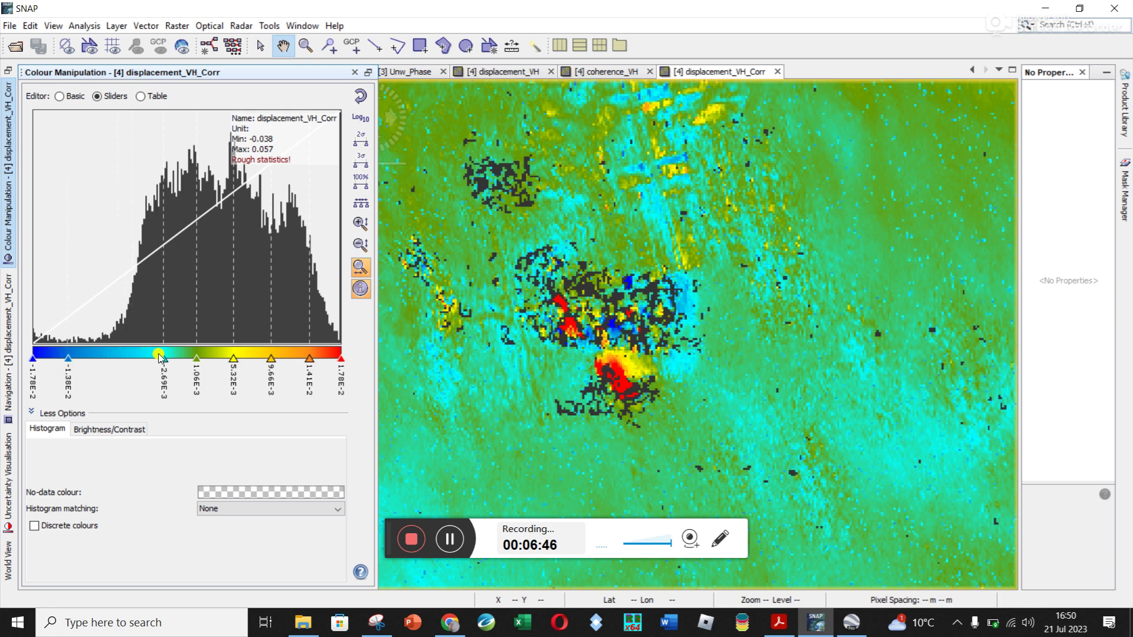
drag(160, 358, 107, 363)
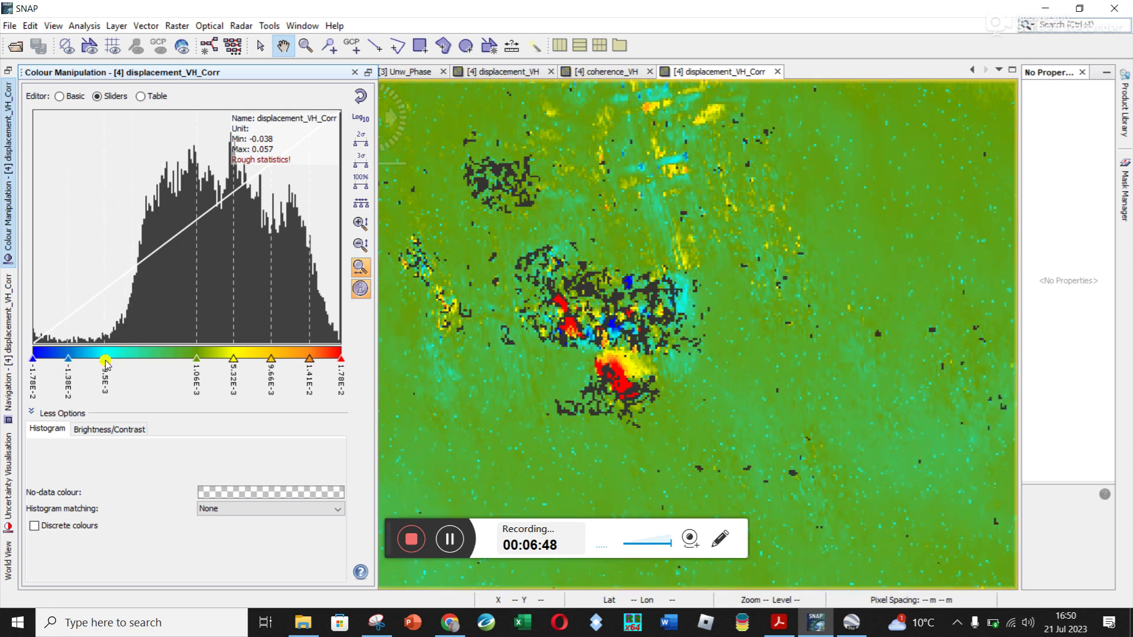
drag(196, 362, 189, 385)
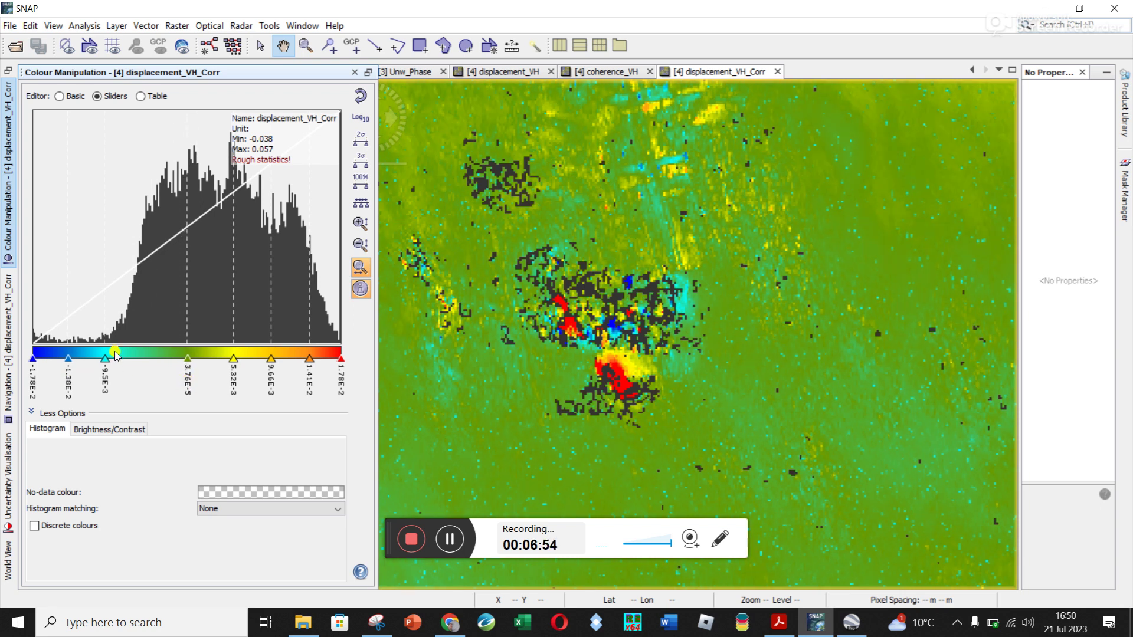
click(139, 363)
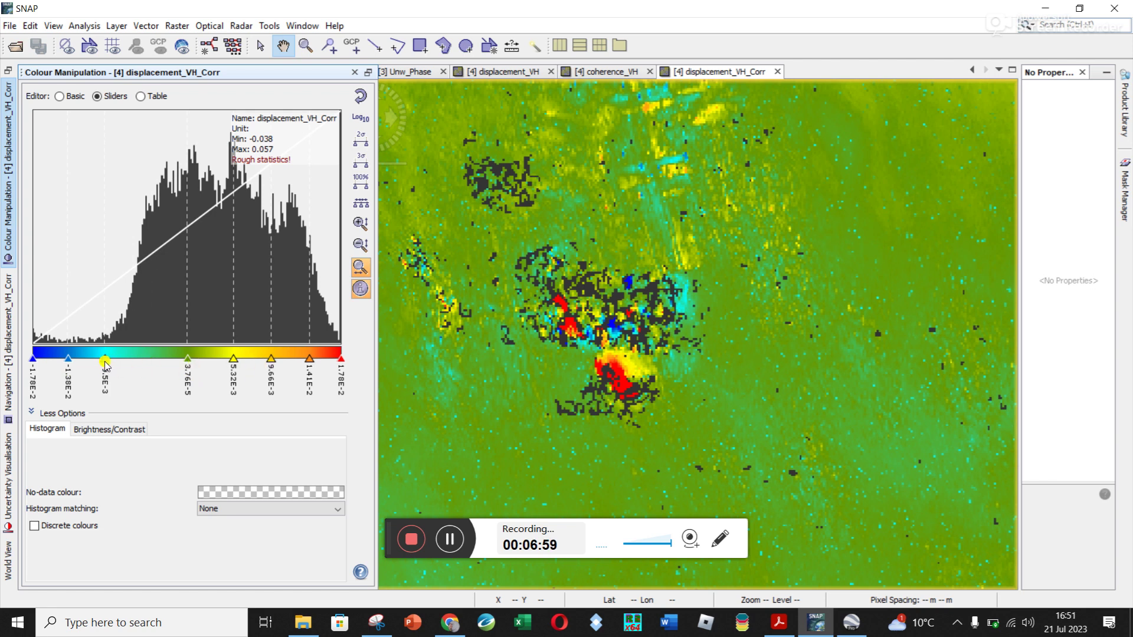
drag(105, 365, 150, 357)
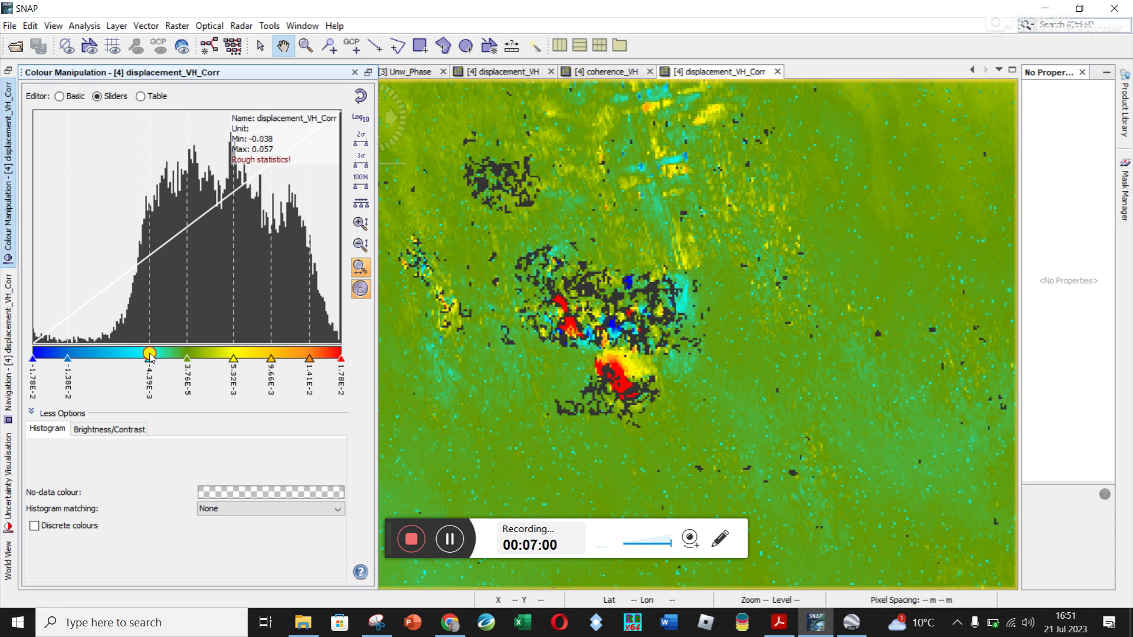
drag(71, 362, 136, 360)
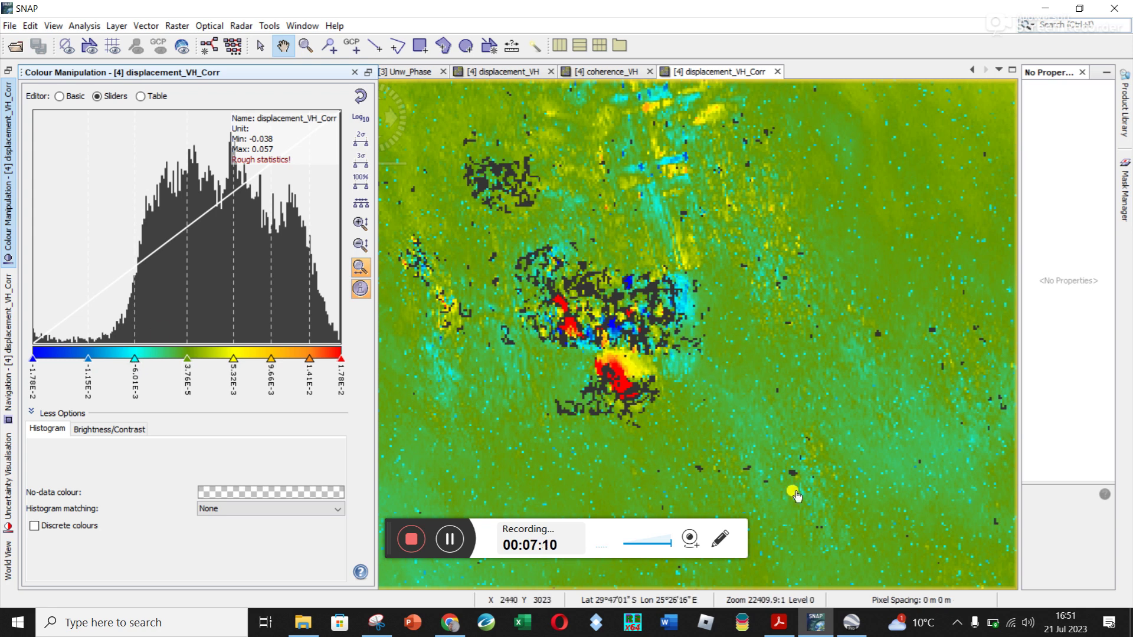
- Start exporting the displacement view as a Google Earth KMZ from the File menu
click(10, 27)
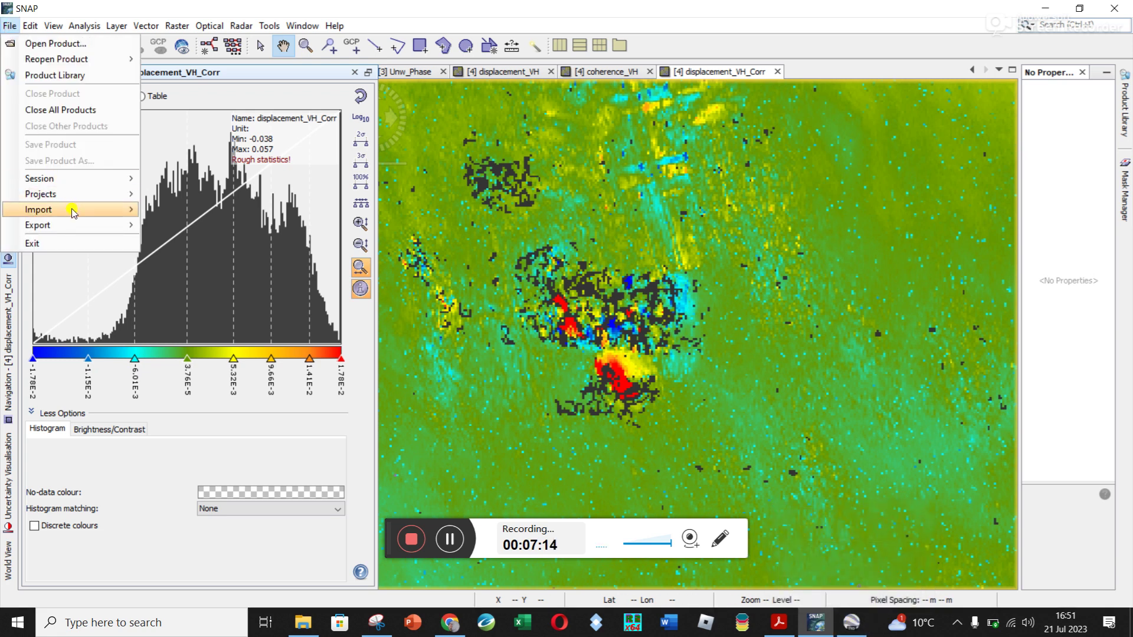
mouse_move(70, 225)
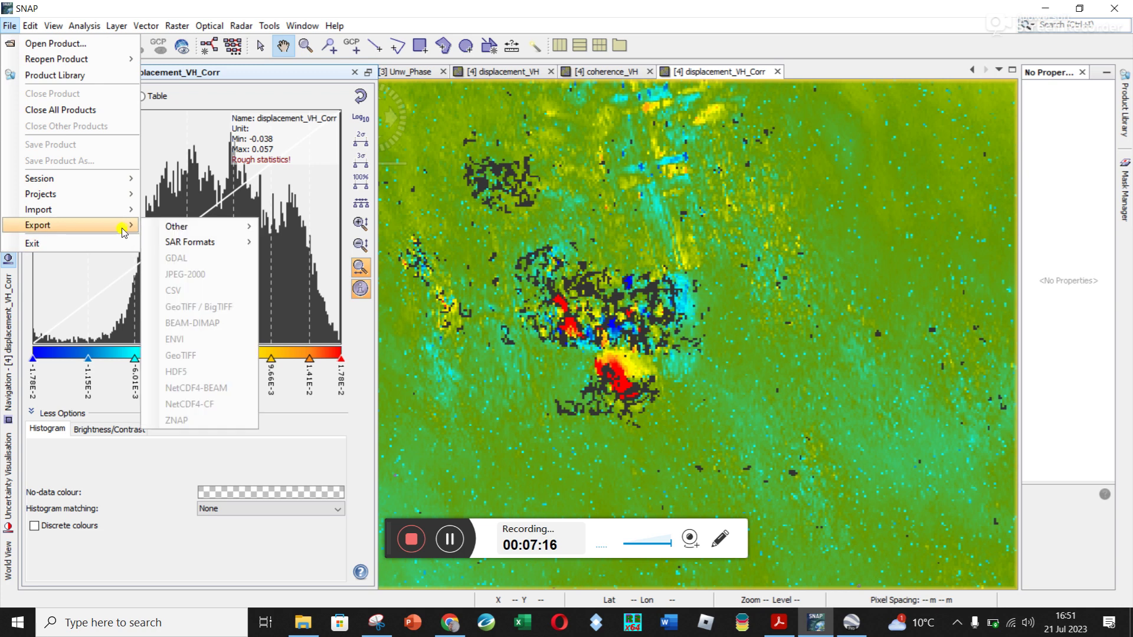
mouse_move(192, 230)
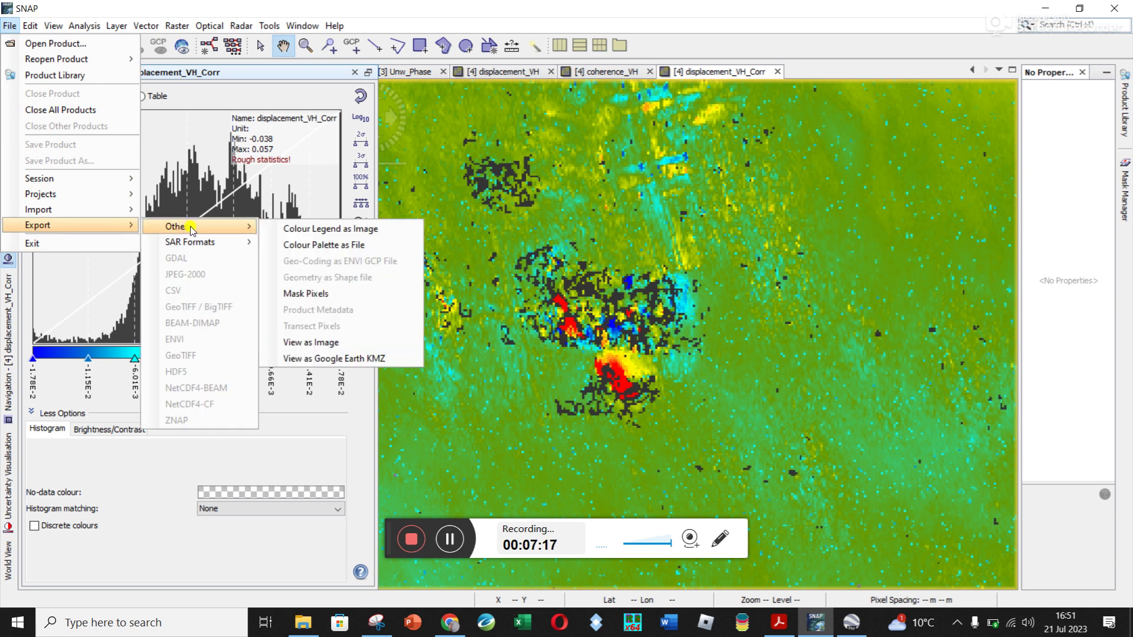
click(324, 359)
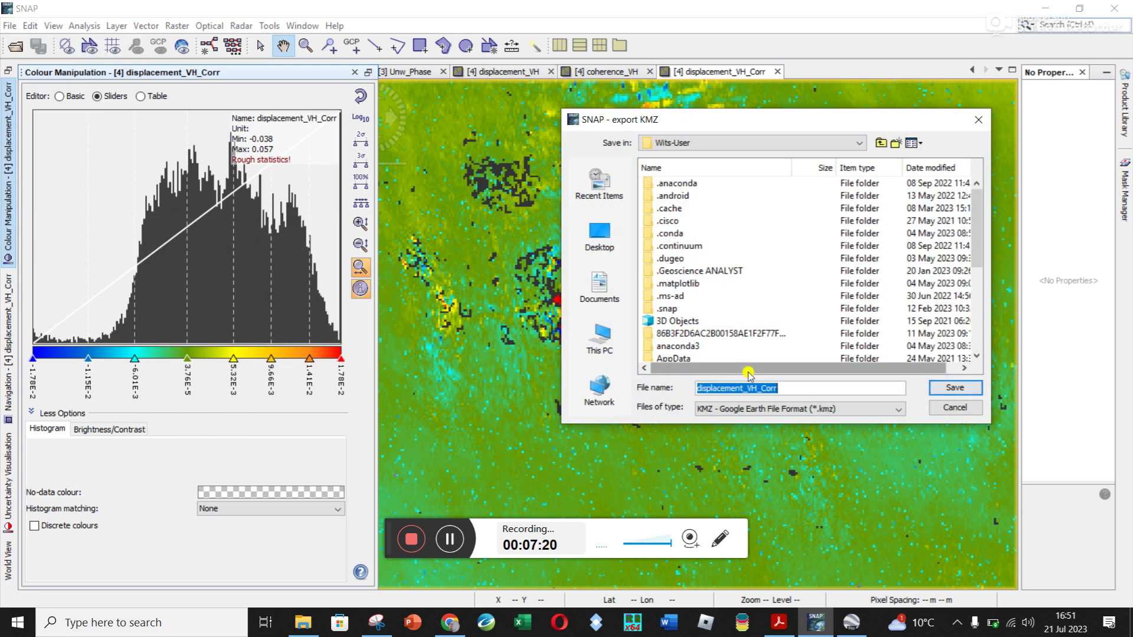
- Save displacement_VH_Corr.kmz to C:\GIS, overwrite the existing file, and switch to Google Earth Pro
click(598, 339)
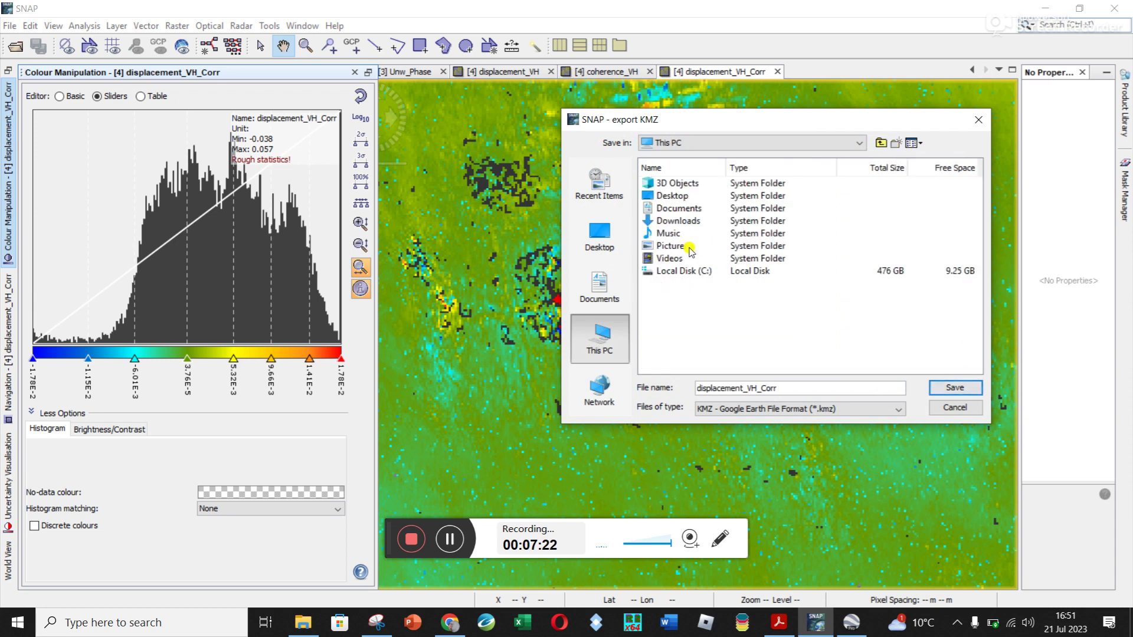
double_click(700, 272)
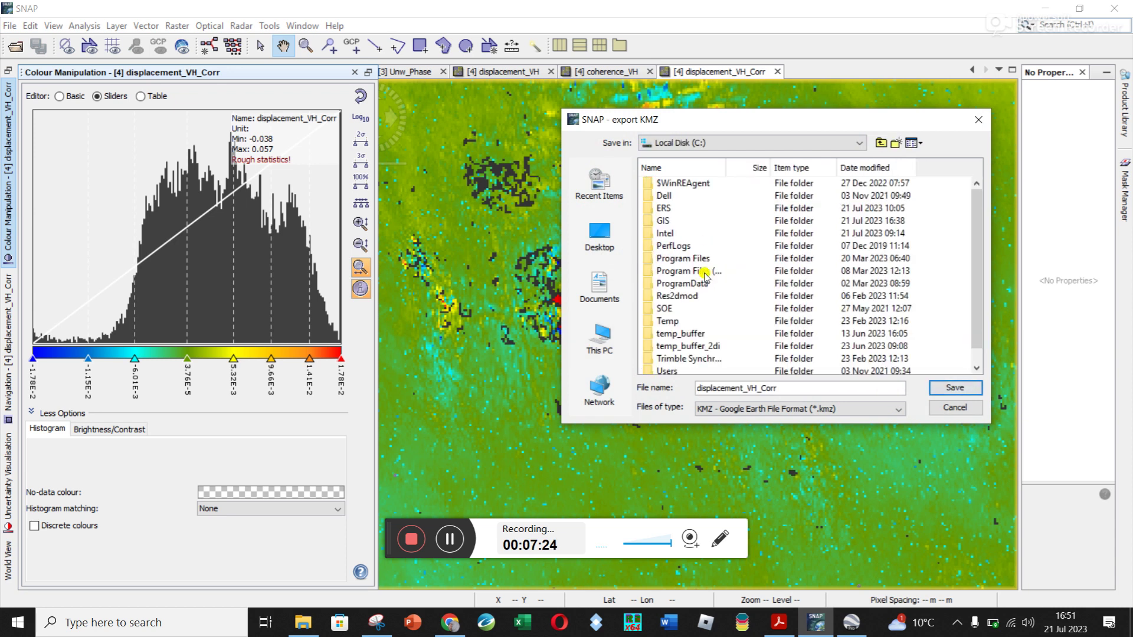
click(667, 220)
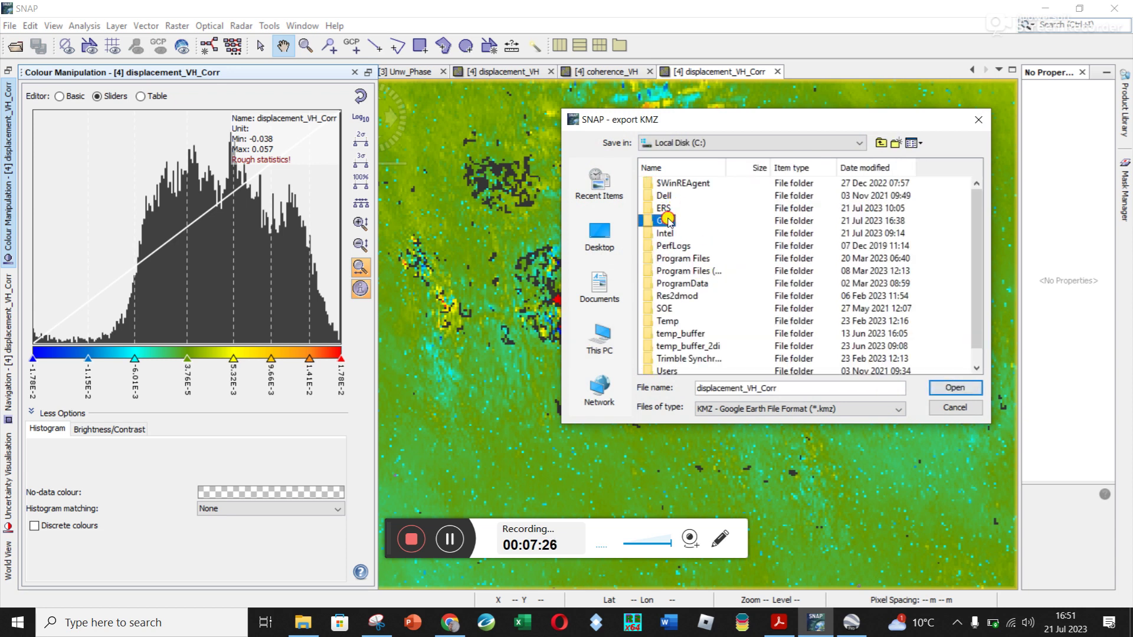
double_click(667, 220)
click(960, 389)
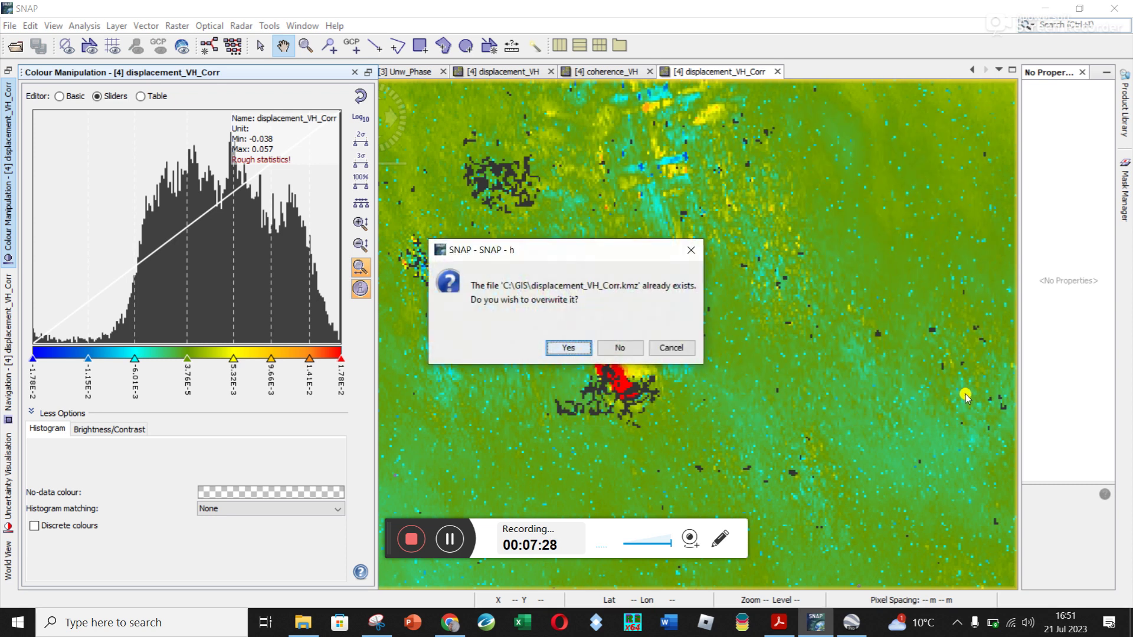
click(577, 351)
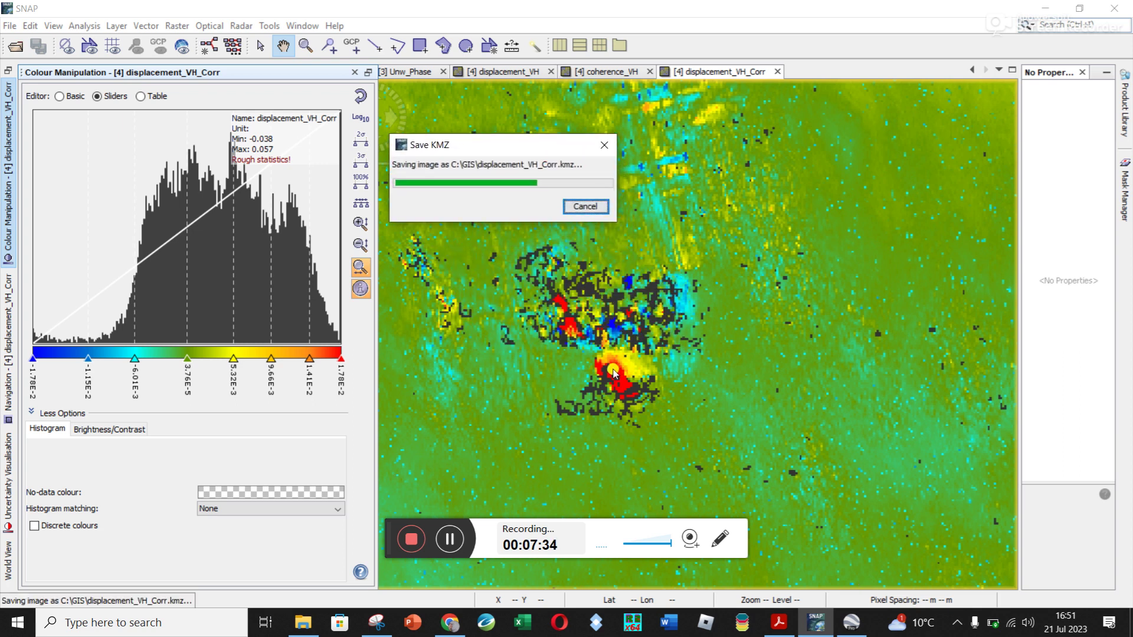
click(840, 632)
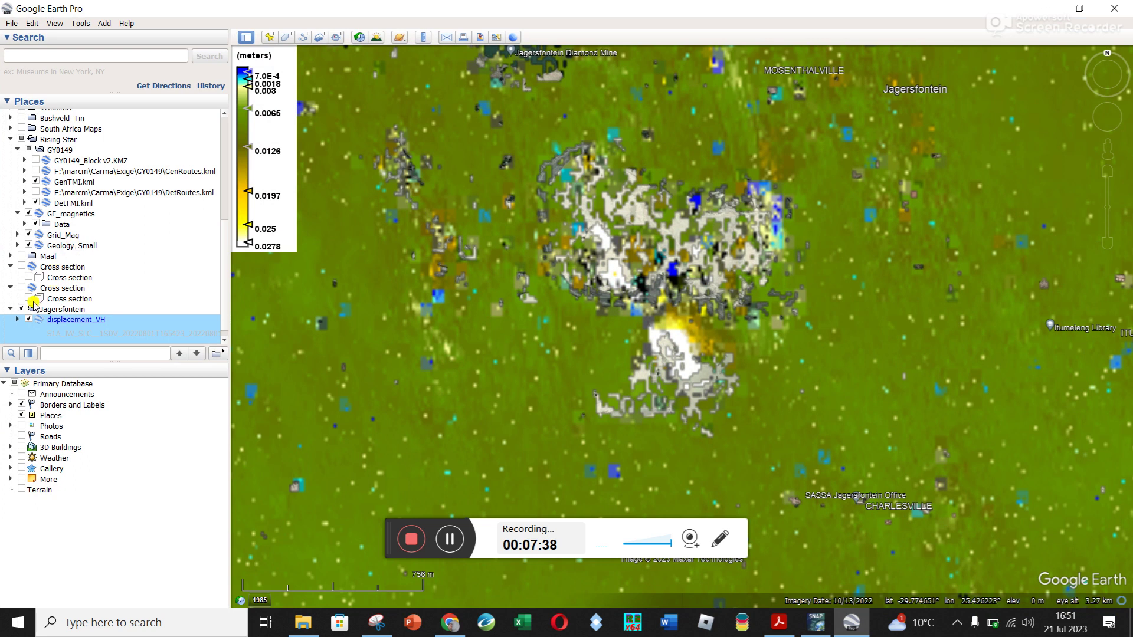
- Untick the old displacement_VH overlay in Google Earth Places, then bring Chrome forward
click(28, 320)
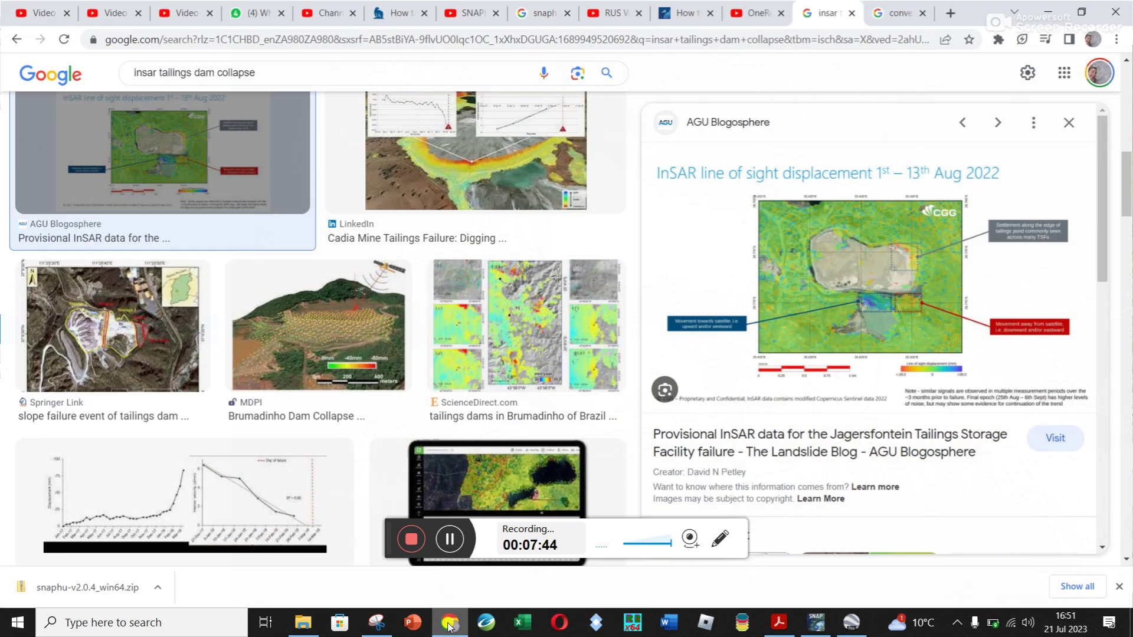
click(450, 622)
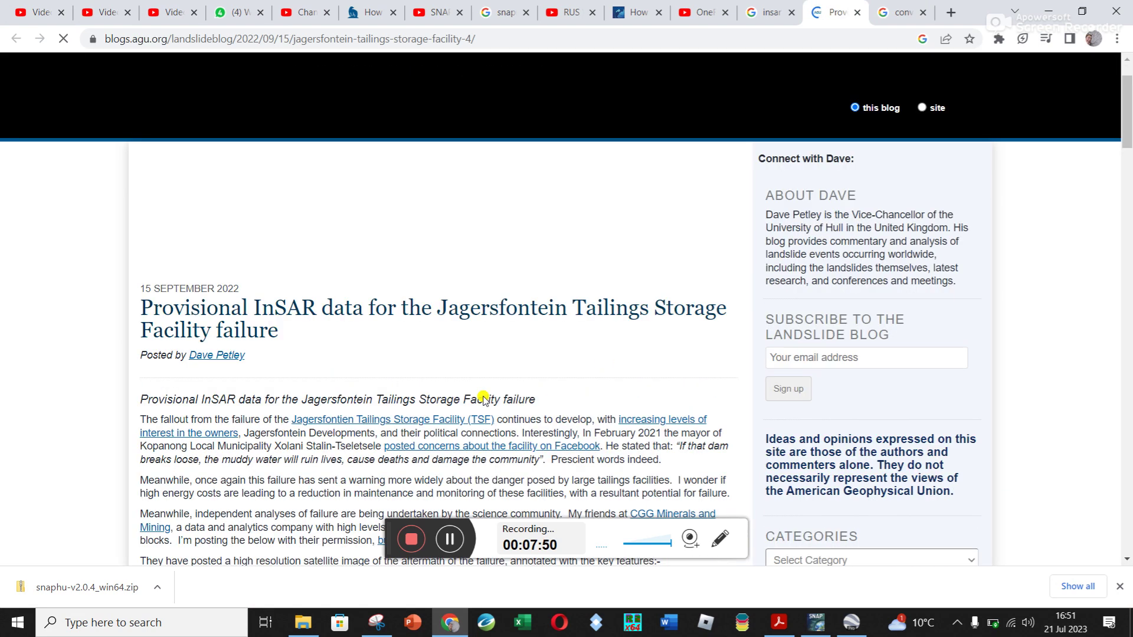
- Scroll the AGU article down to CGG's InSAR line-of-sight displacement map for 1–13 Aug 2022
scroll(483, 400, down, 14)
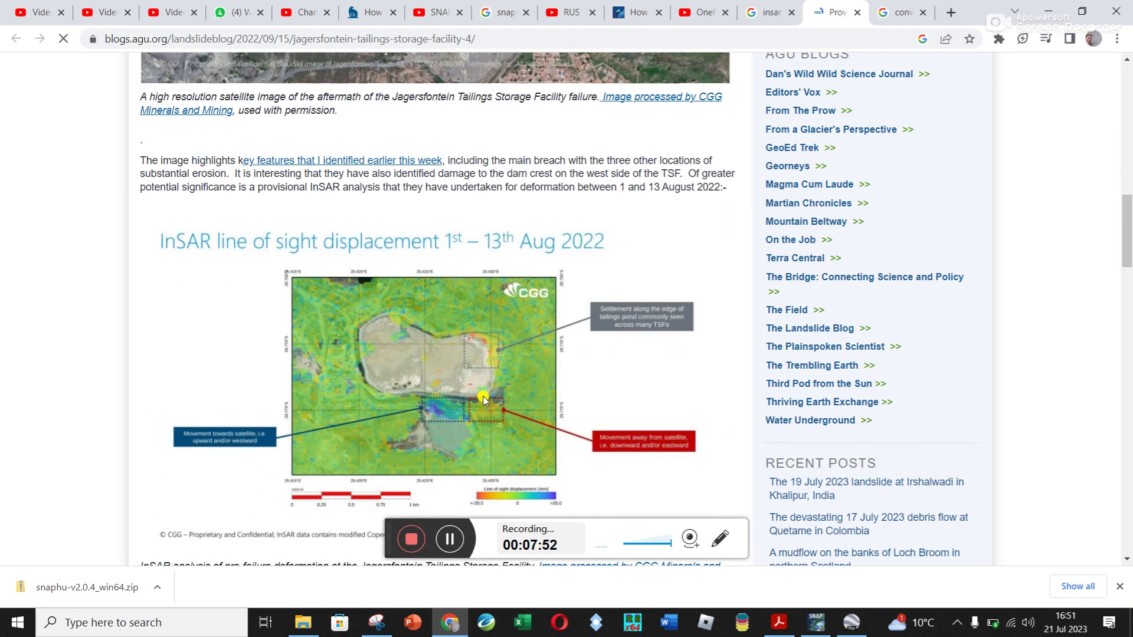
scroll(483, 399, down, 3)
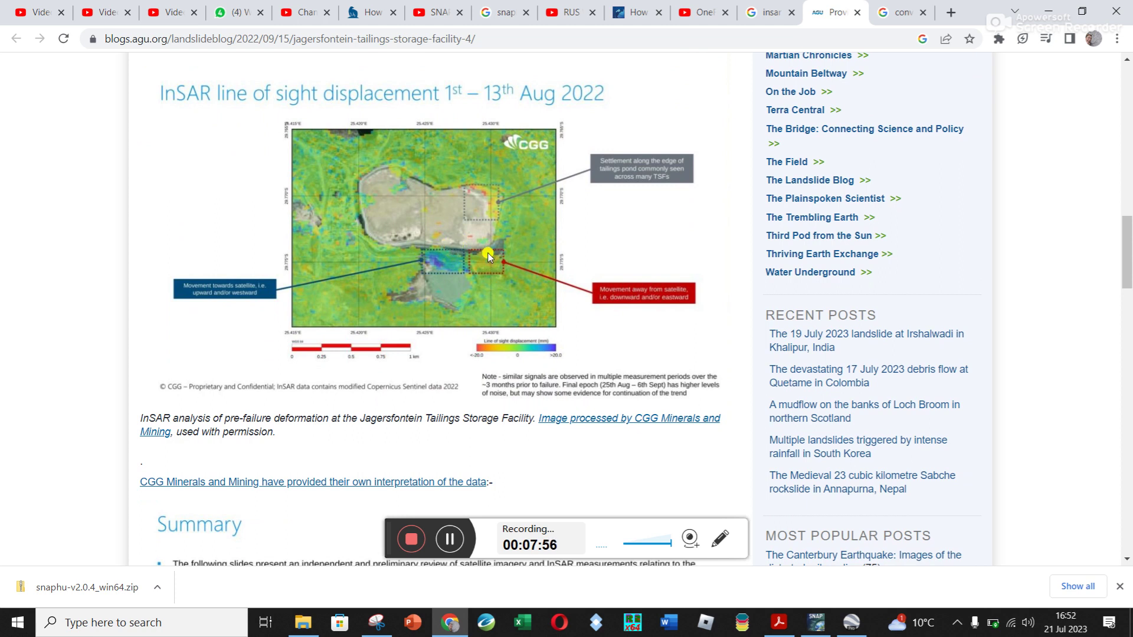
- Toggle the displacement_VH_Corr overlay against bare imagery, leave it on, then return to the AGU article
click(450, 539)
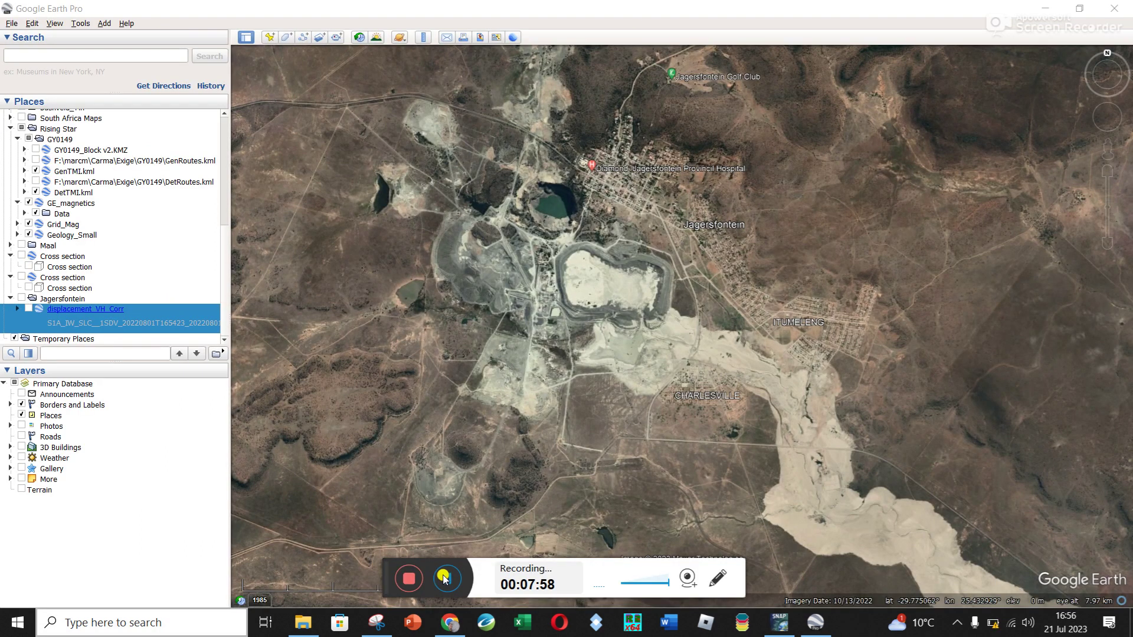
click(445, 577)
click(28, 308)
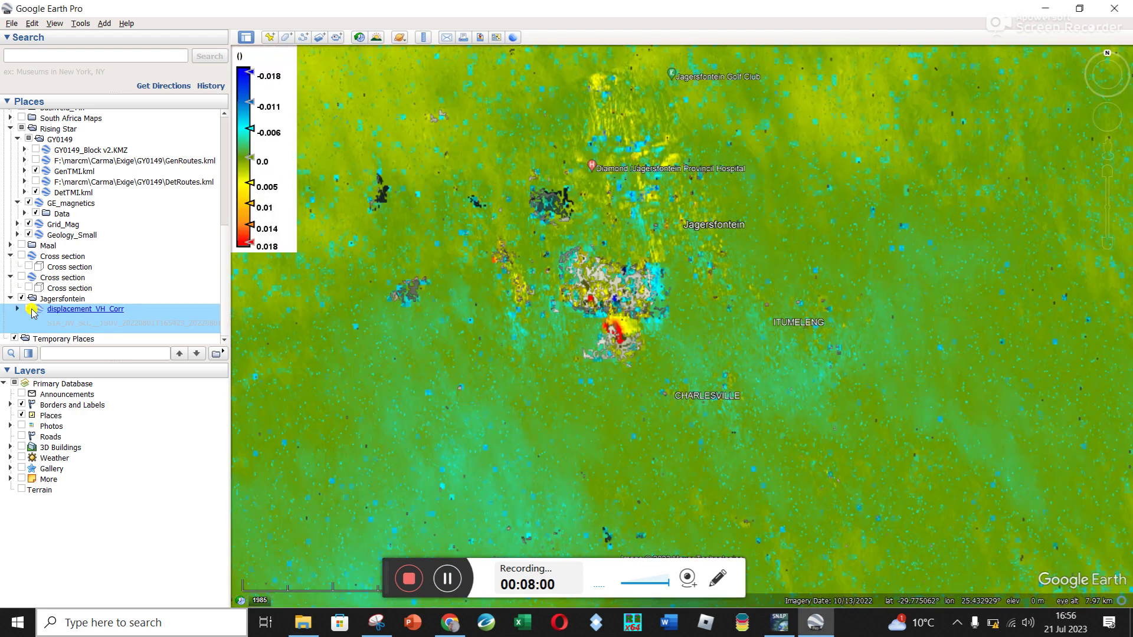
click(29, 308)
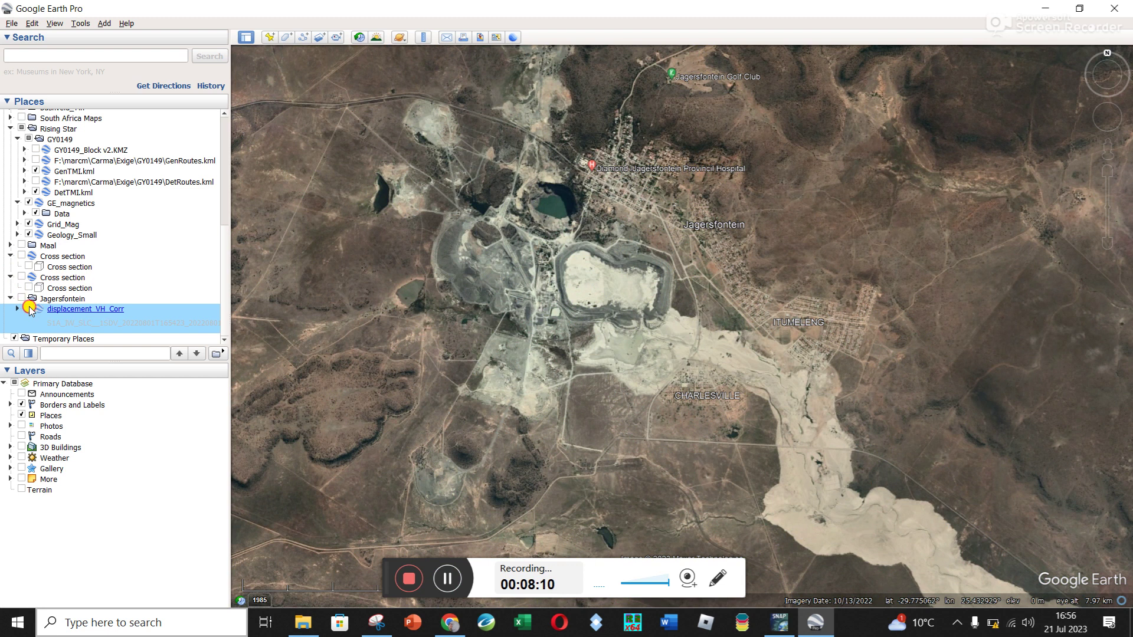
click(29, 309)
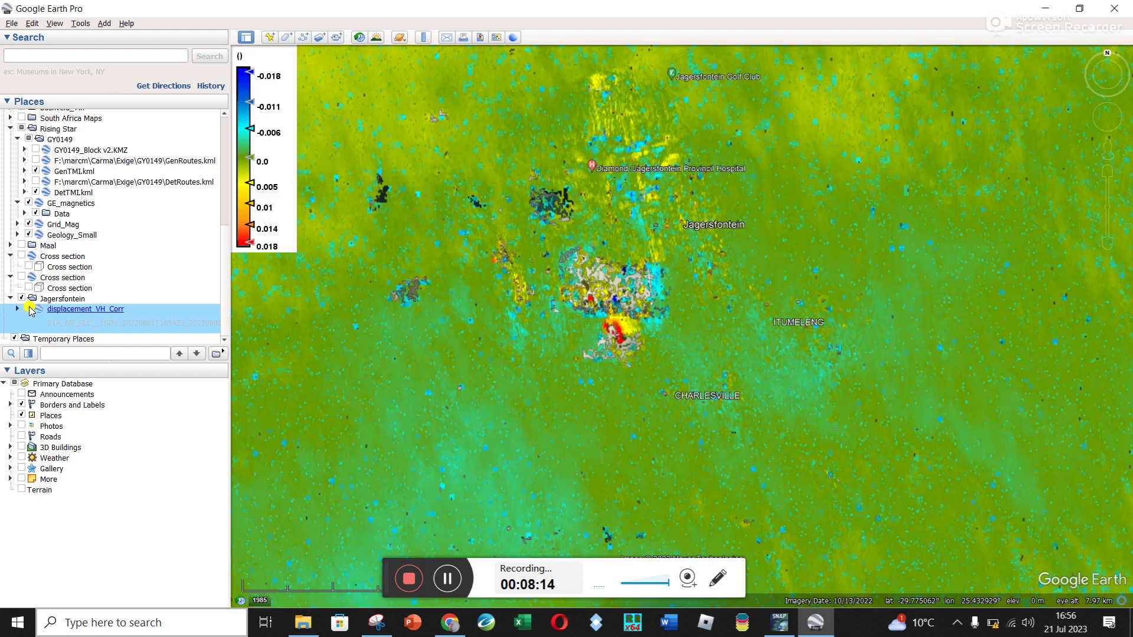
click(29, 309)
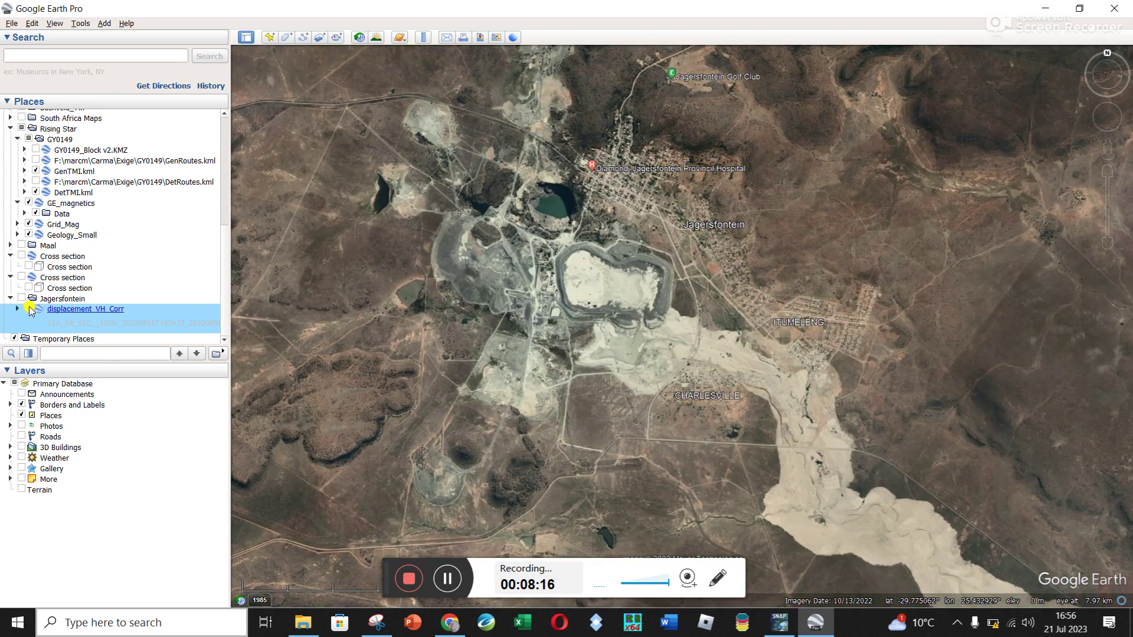
click(29, 309)
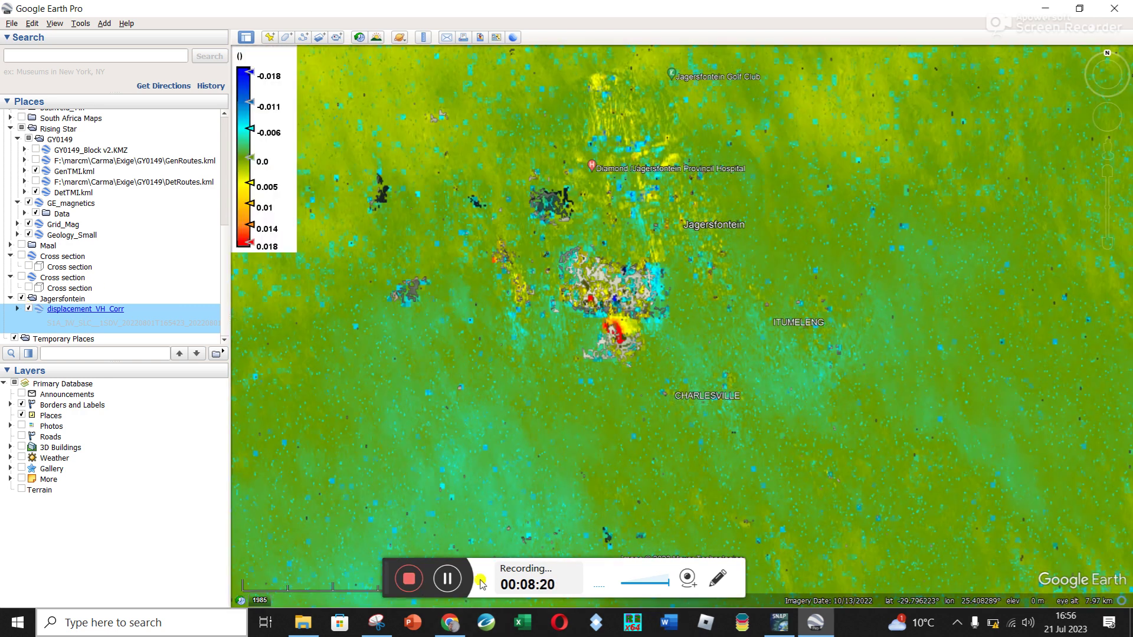
click(454, 628)
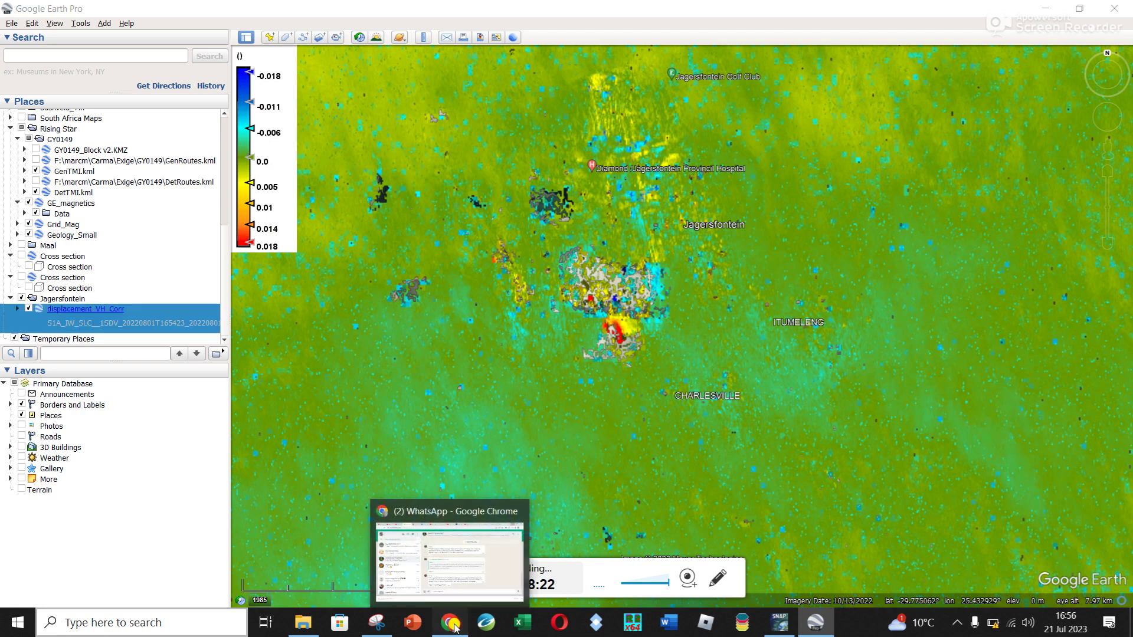
click(836, 4)
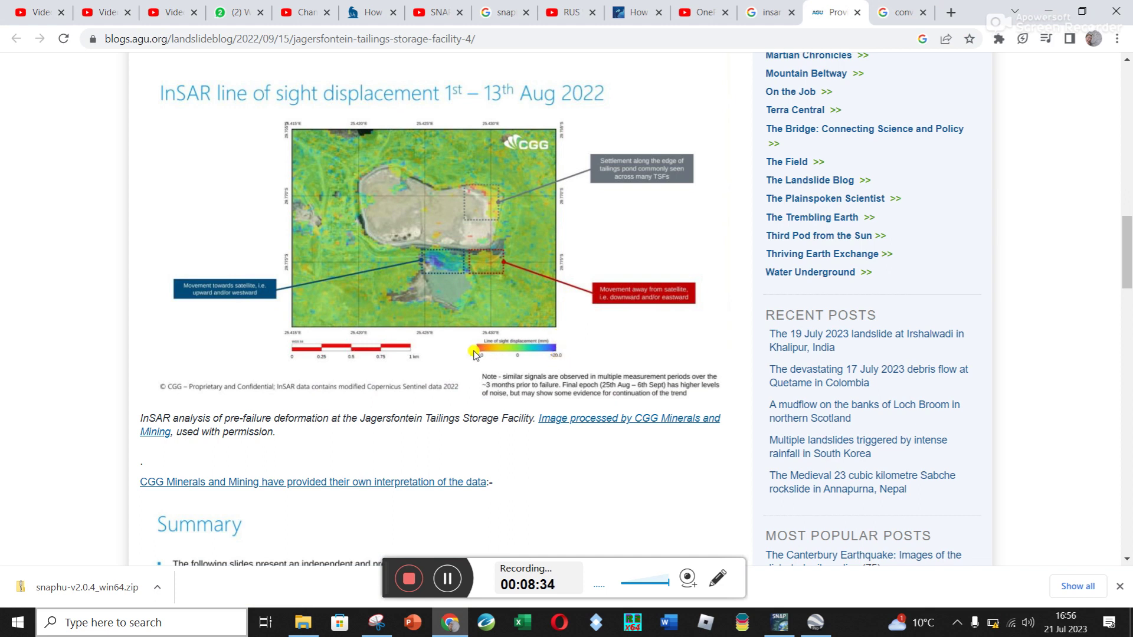
- Flip between the blog's InSAR figure and the Google Earth overlay, ending on Google Earth
click(1060, 5)
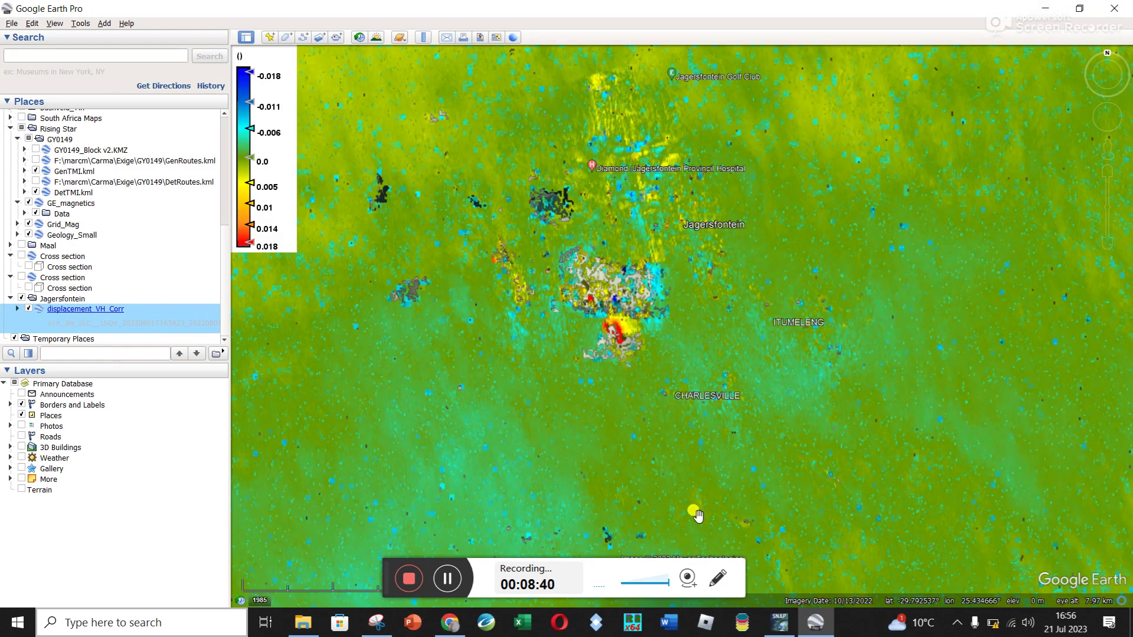
click(442, 630)
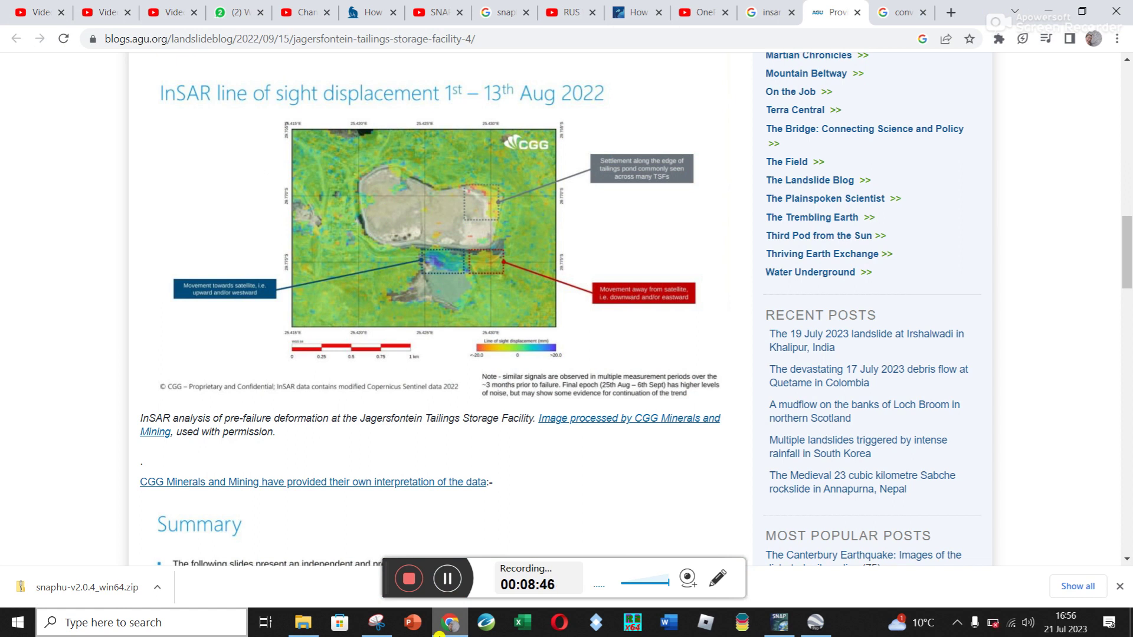
click(443, 631)
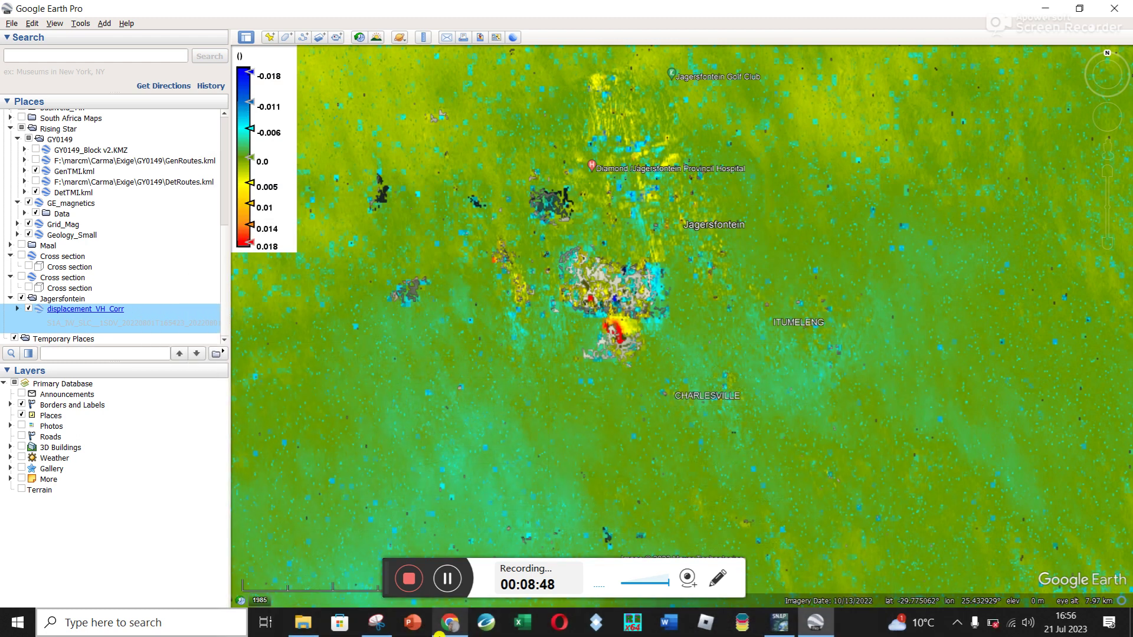